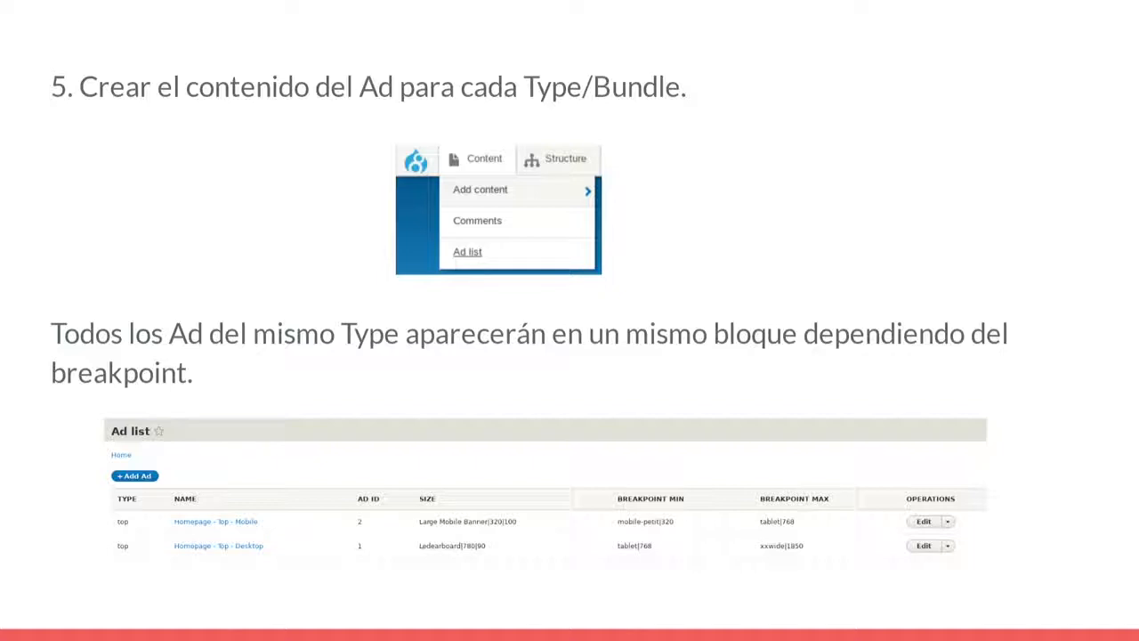
key("Right")
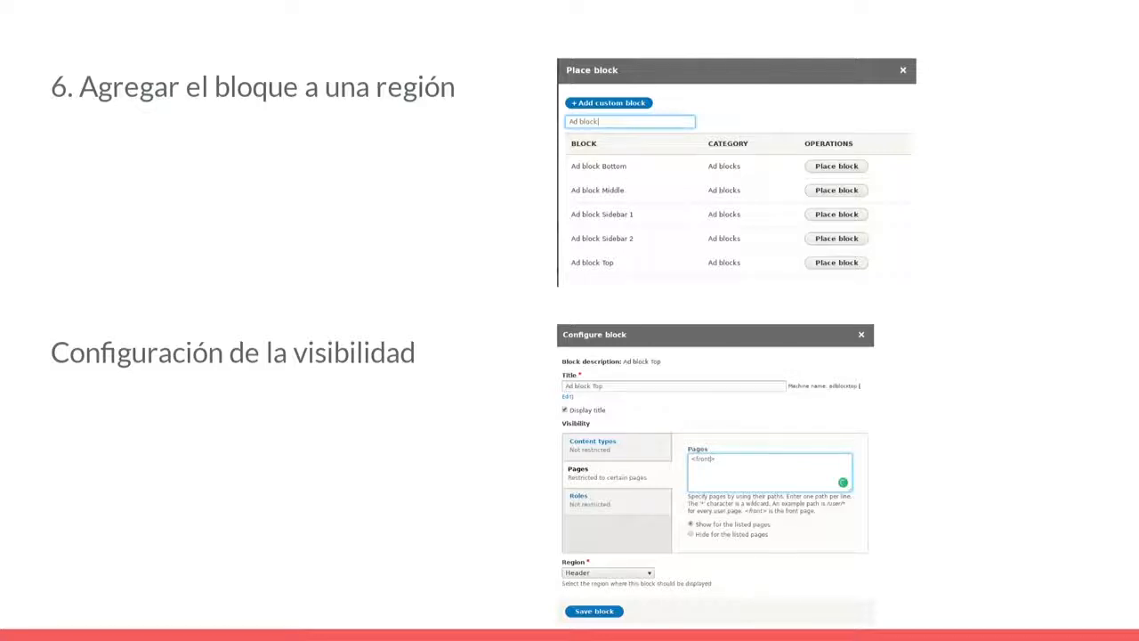
key("Right")
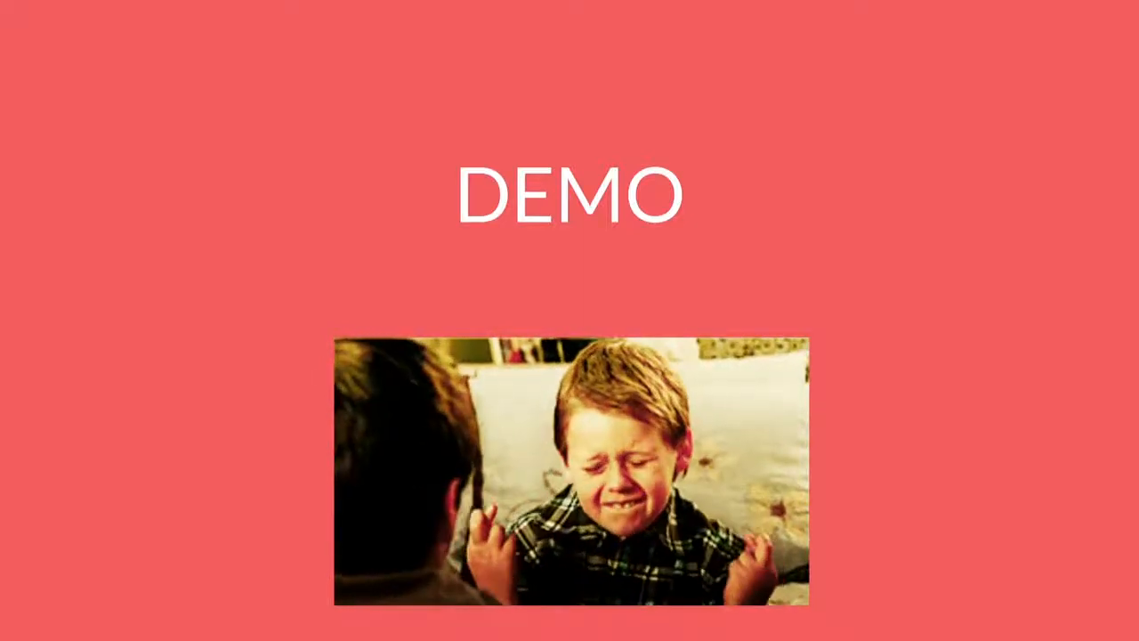
key("Right")
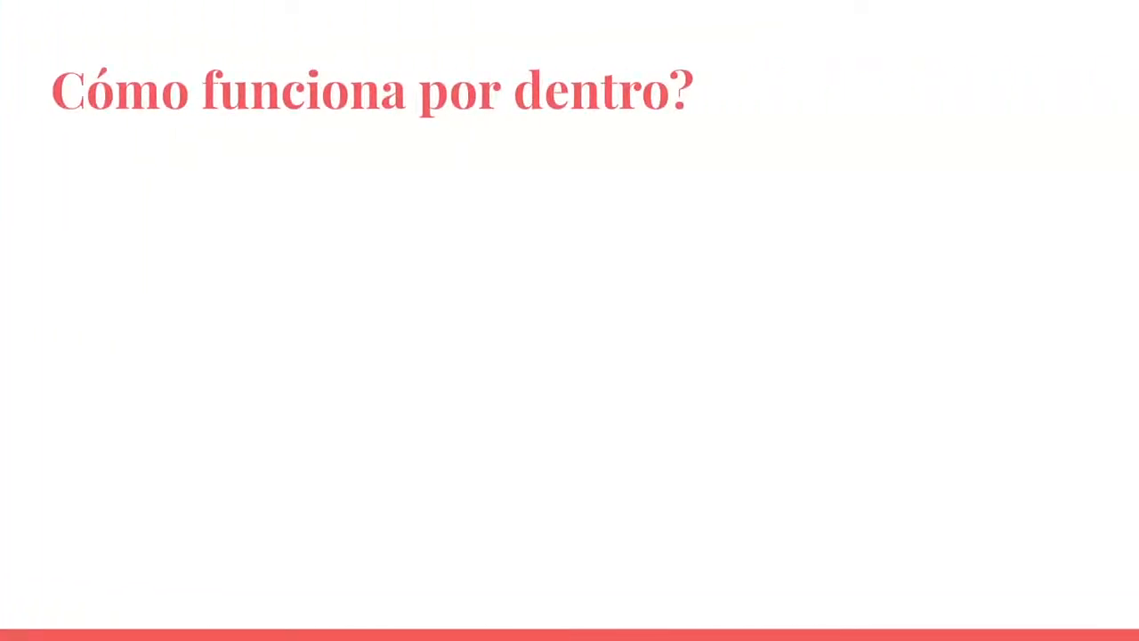
key("Left")
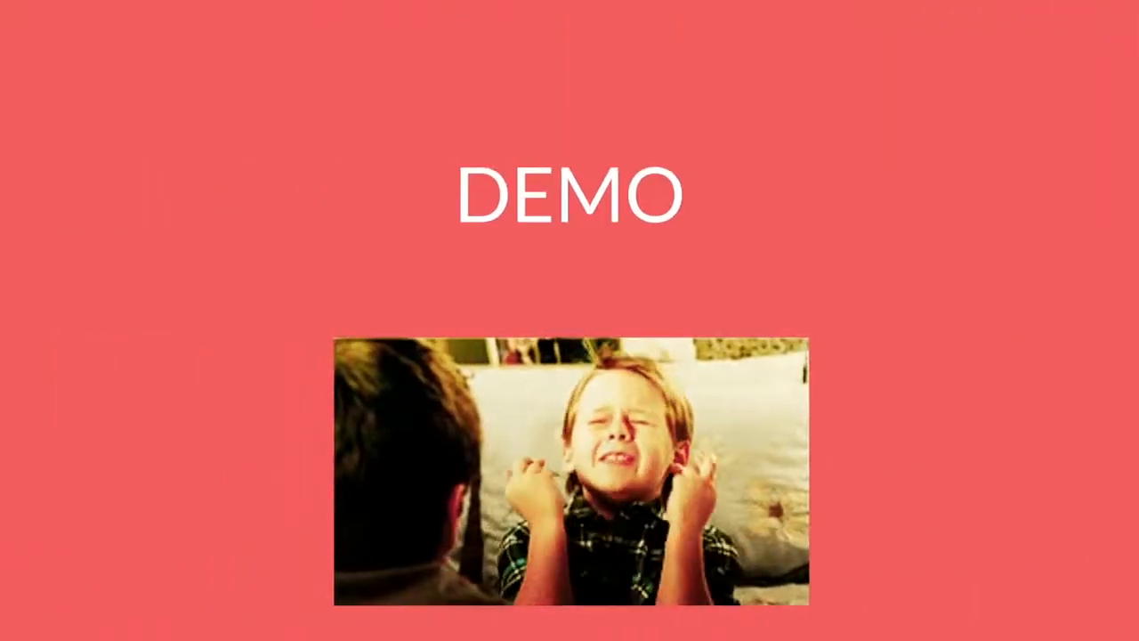
Leave the slide presentation for the demo site and filter its module list by "ads".
key("Escape")
left_click(192, 24)
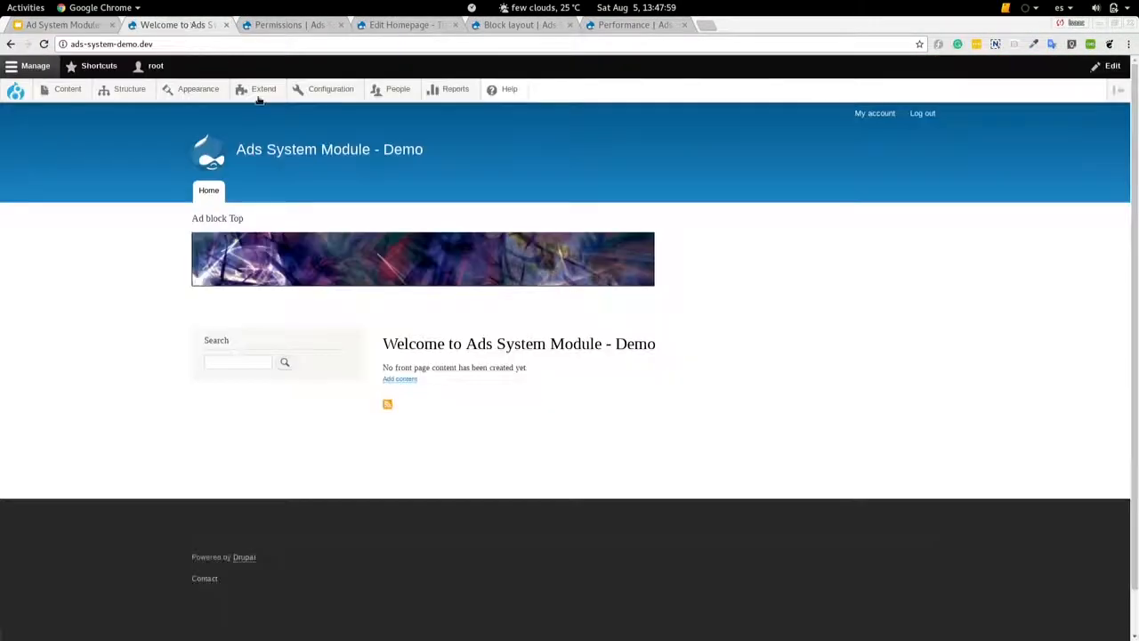
mouse_move(259, 97)
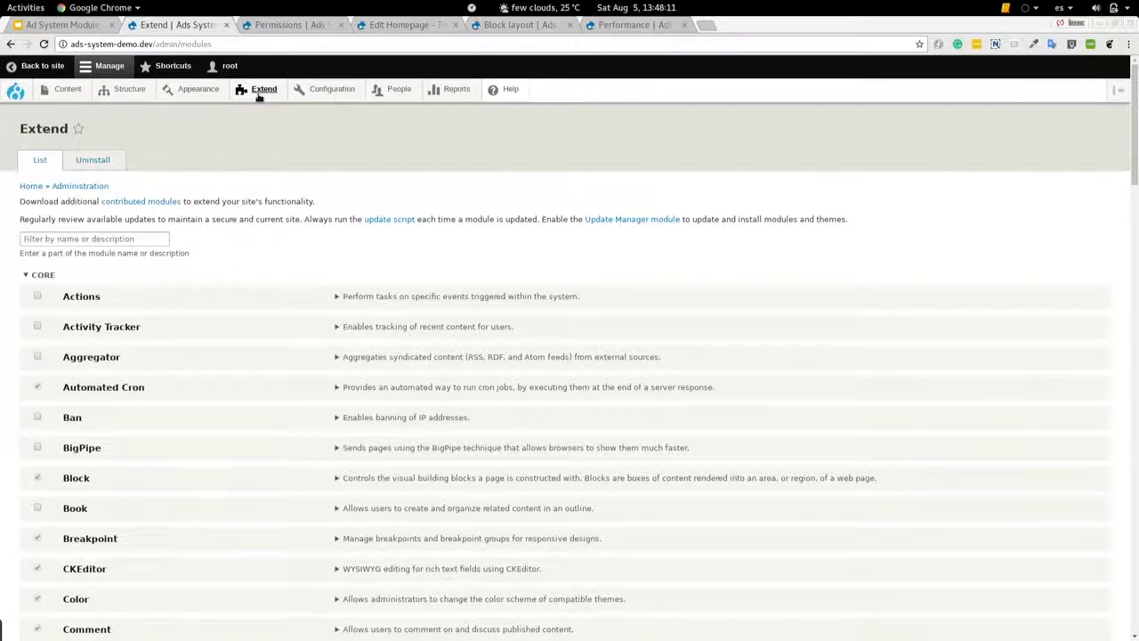
left_click(67, 240)
type("ads")
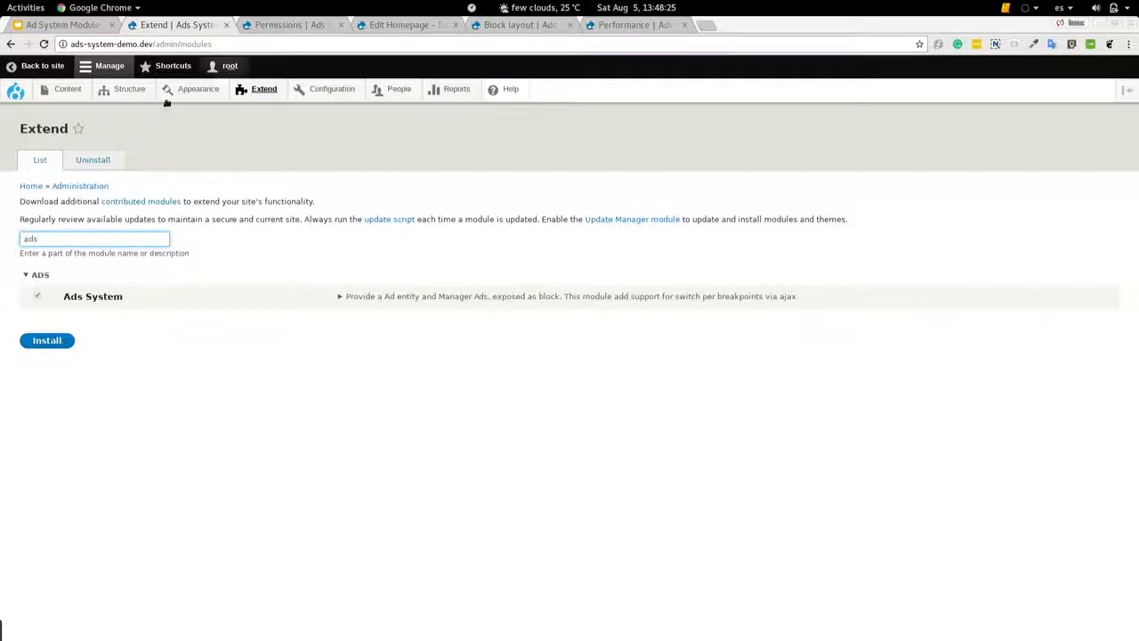
Open the list of existing ads in the site's content administration.
mouse_move(79, 101)
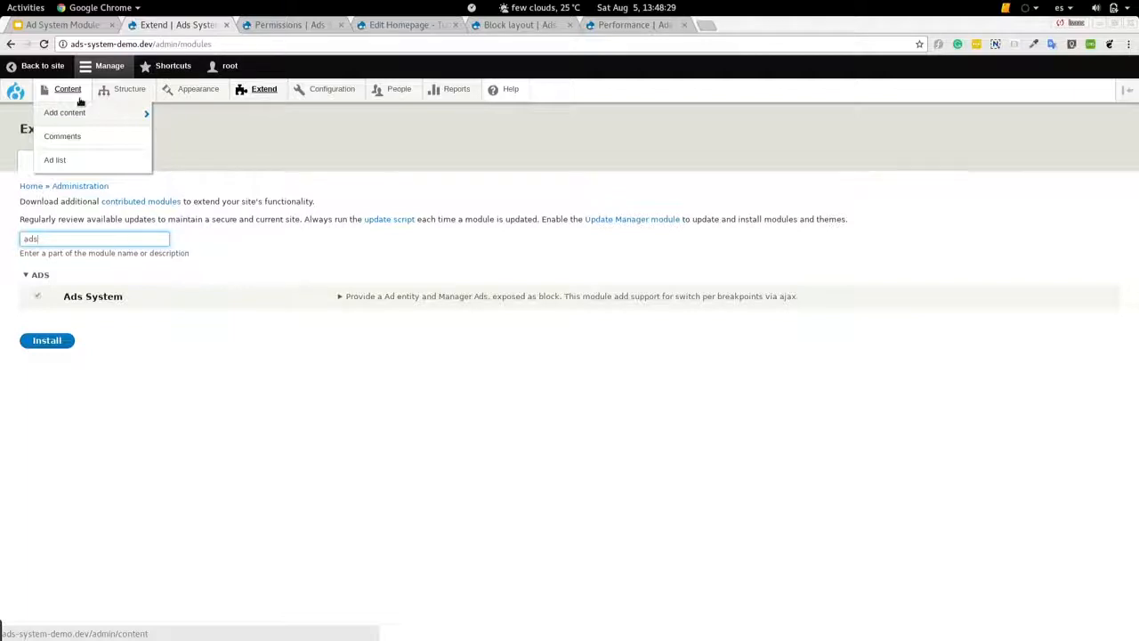
left_click(83, 161)
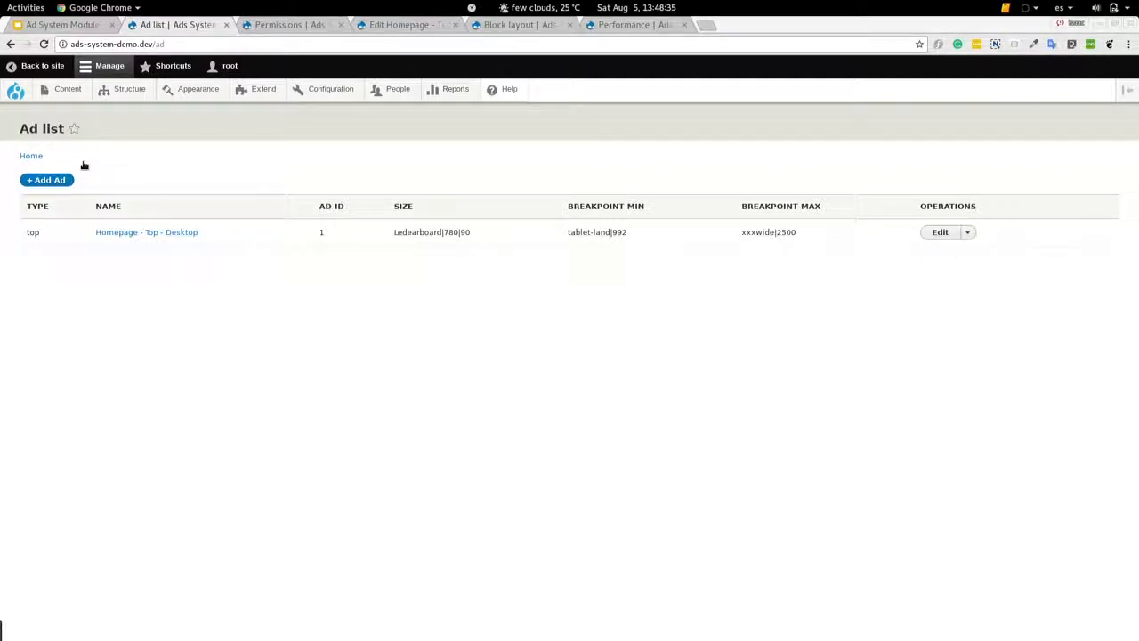
Open the general settings for ad types and examine the ad sizes and breakpoints with the page enlarged.
mouse_move(129, 89)
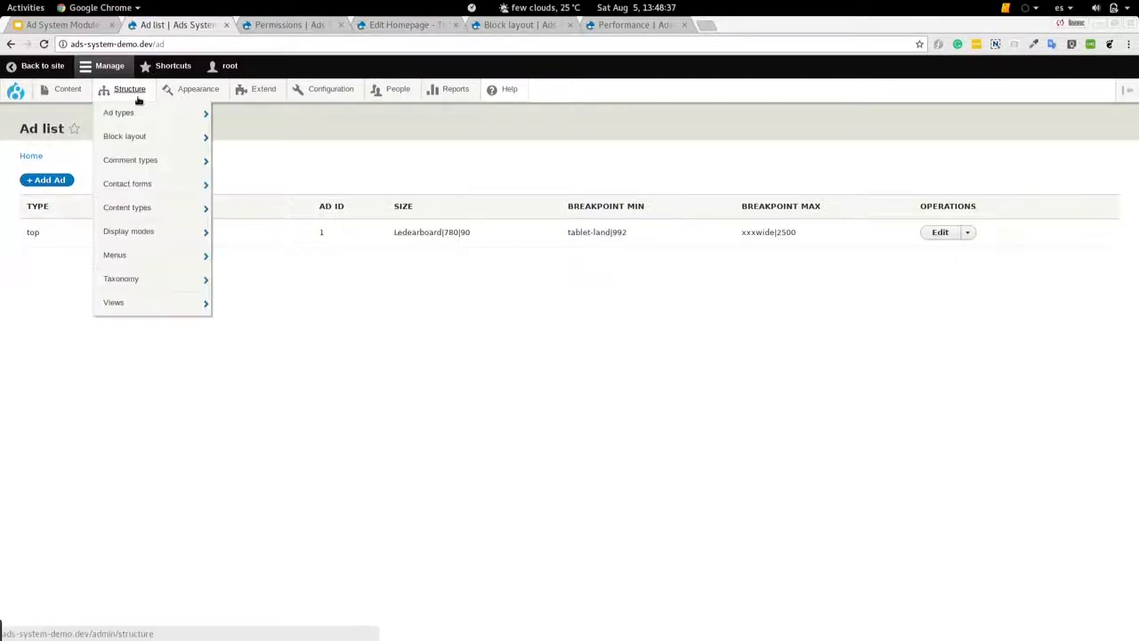
mouse_move(135, 119)
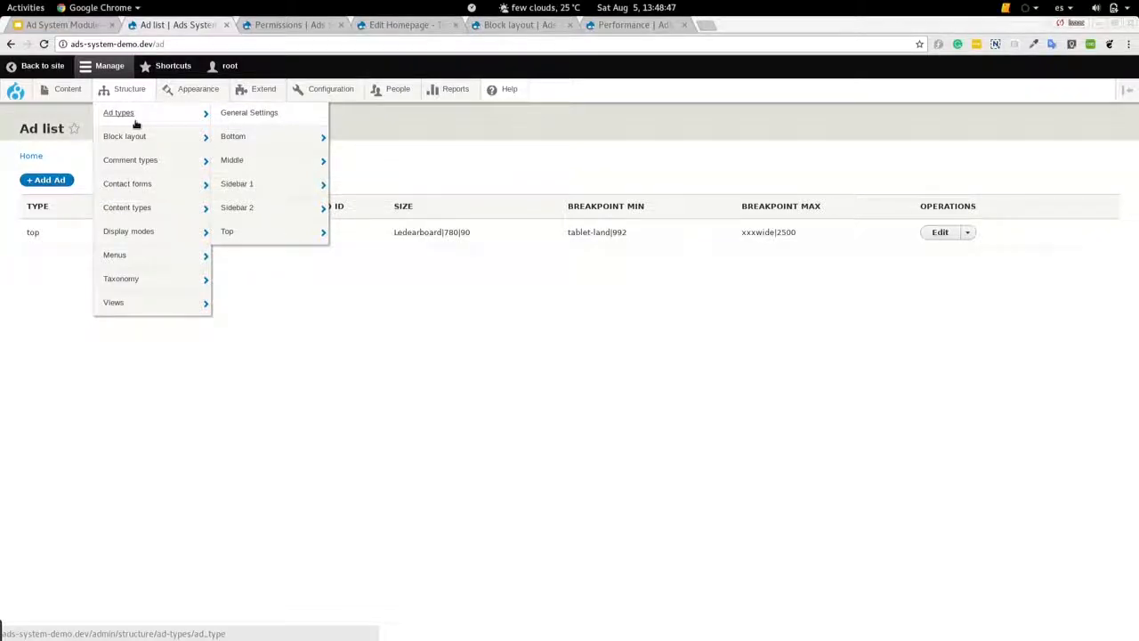
left_click(232, 116)
left_click(144, 218)
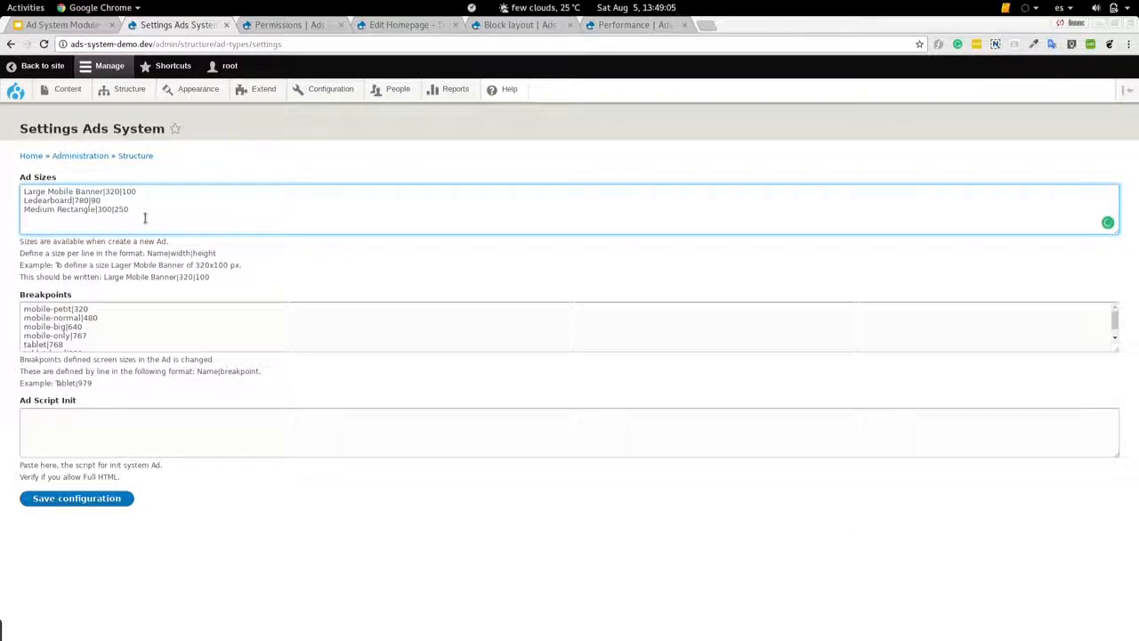
left_click(171, 332)
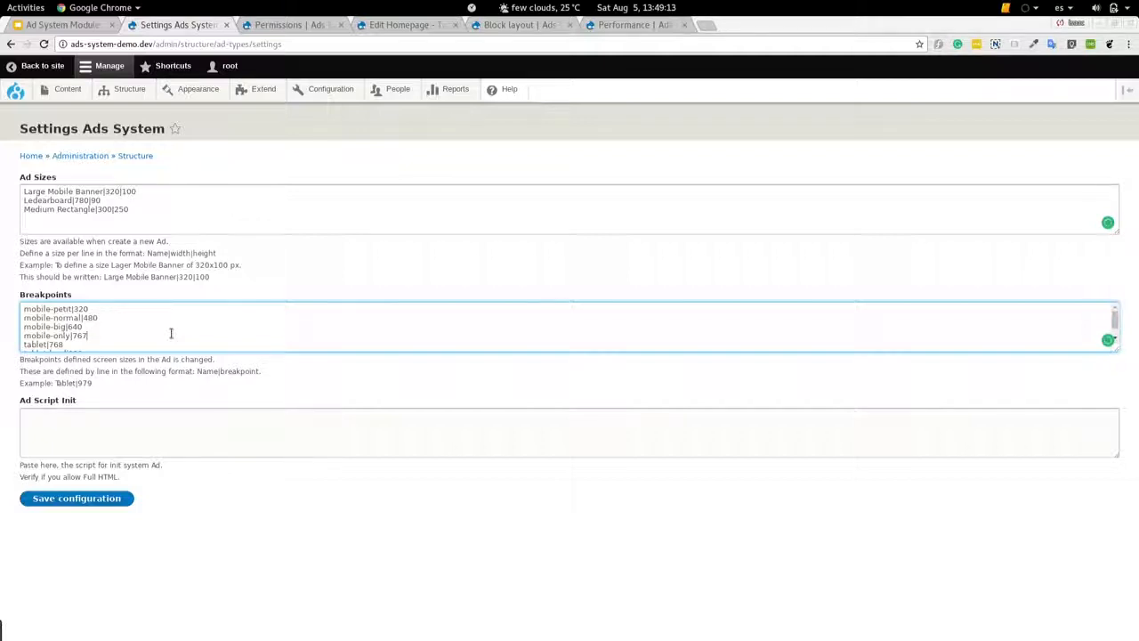
key("ctrl+plus")
key("ctrl+plus")
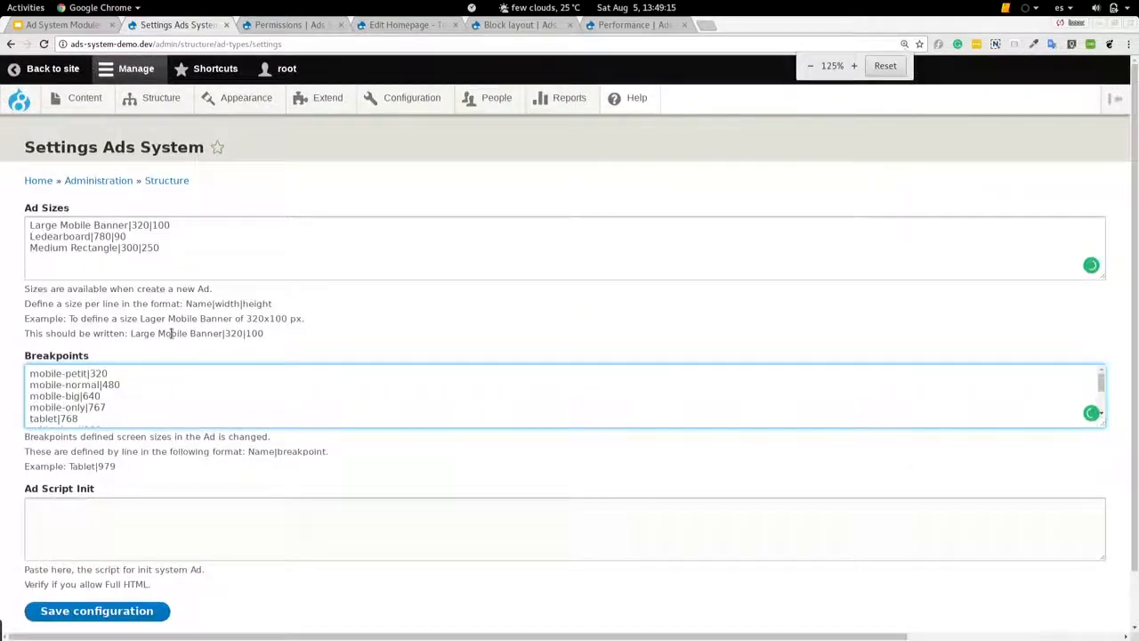
key("ctrl+plus")
key("ctrl+plus")
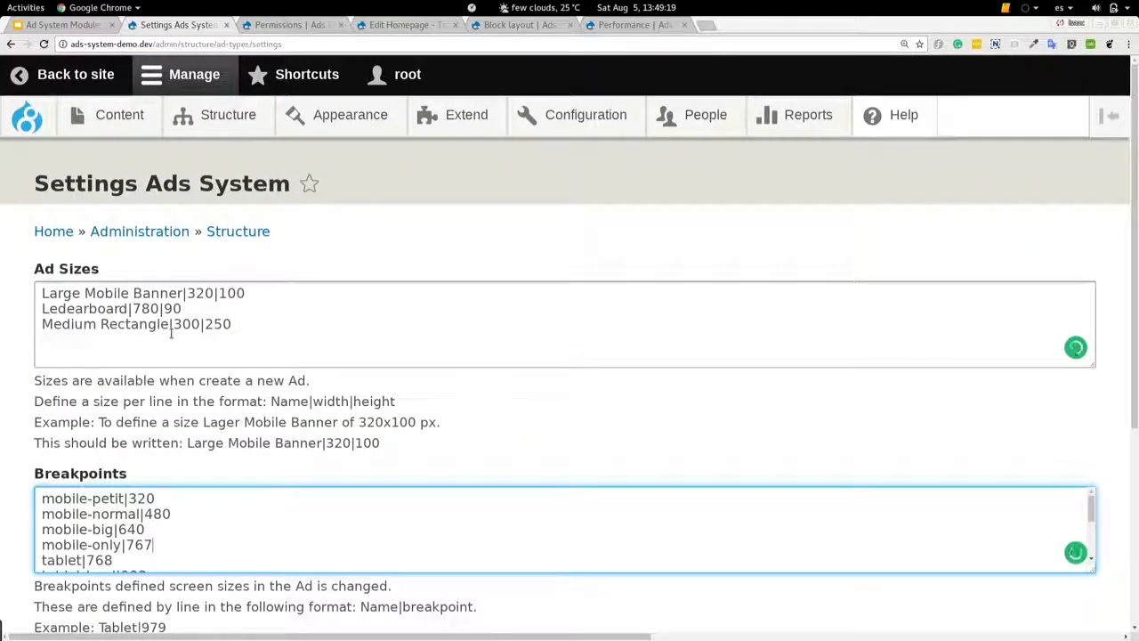
Review the remaining breakpoints and the Ad Script Init field in the Ads System settings.
left_click(331, 414)
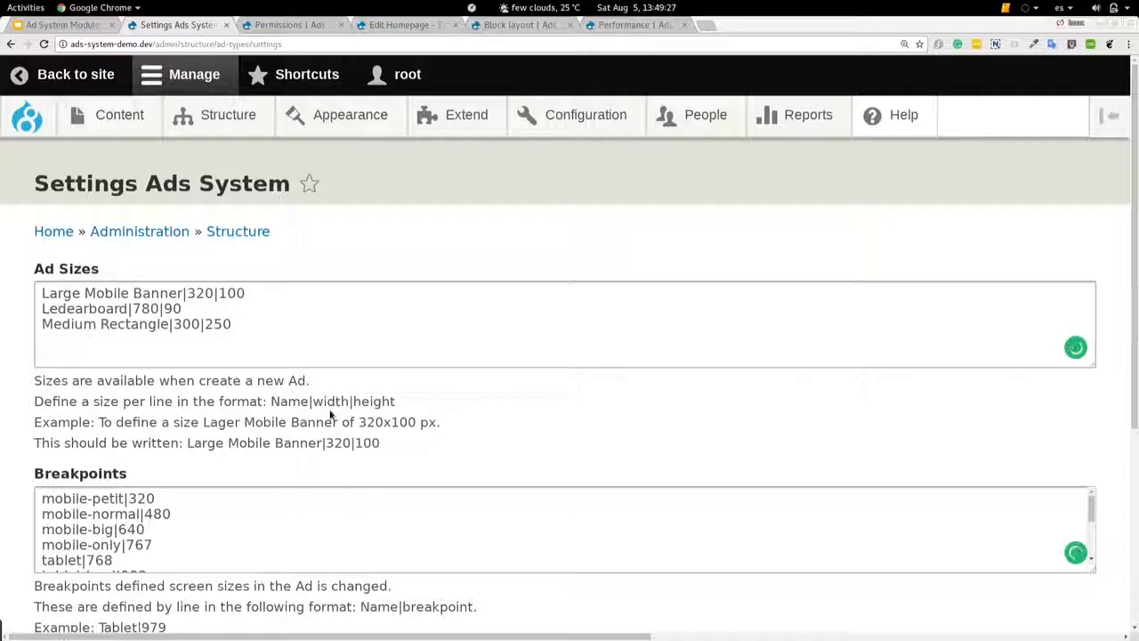
scroll(330, 414, "down", 8)
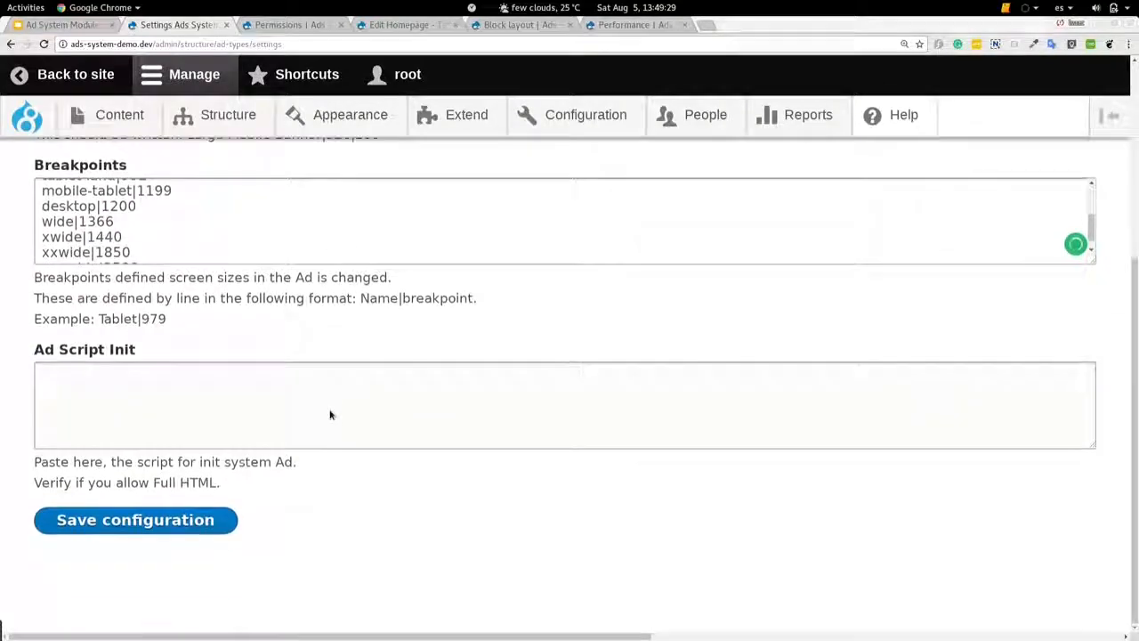
left_click(304, 411)
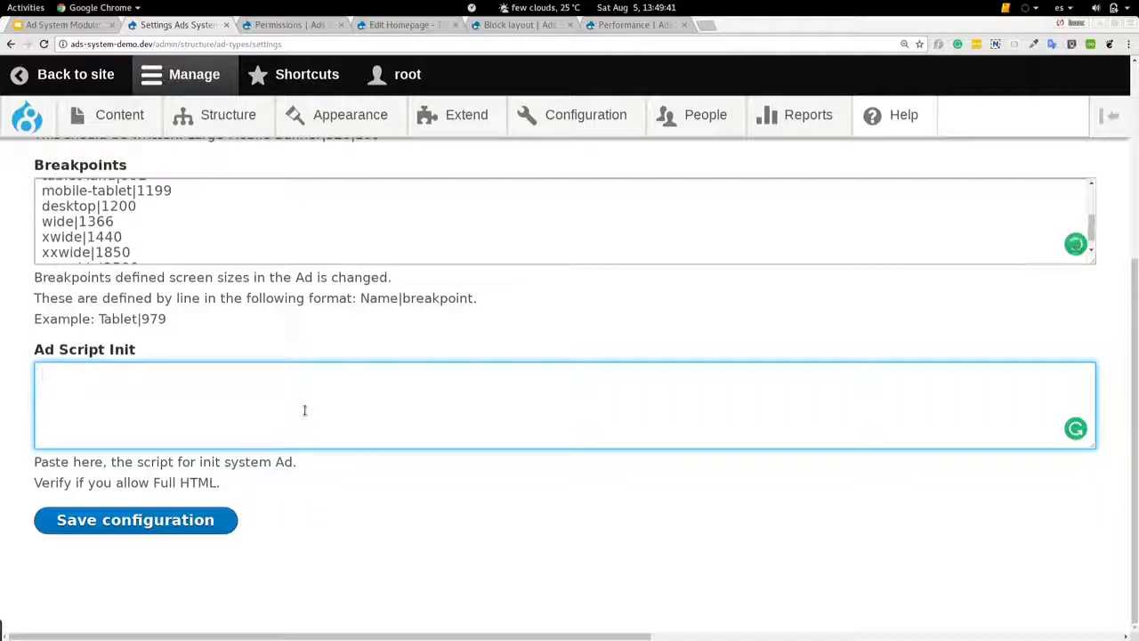
scroll(320, 379, "up", 3)
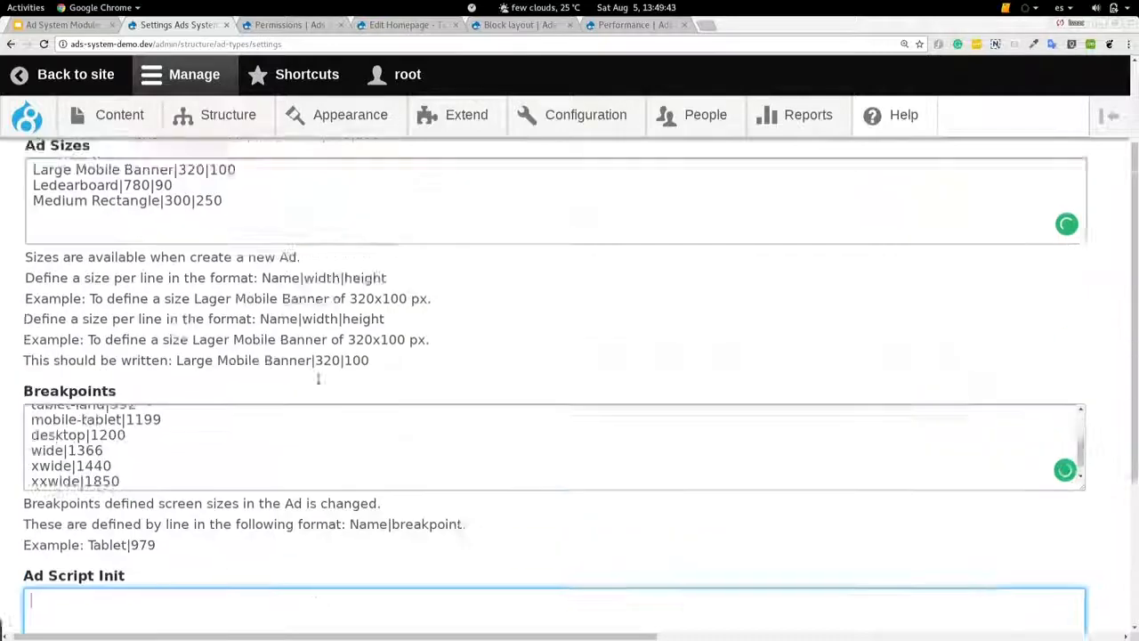
scroll(318, 379, "up", 2)
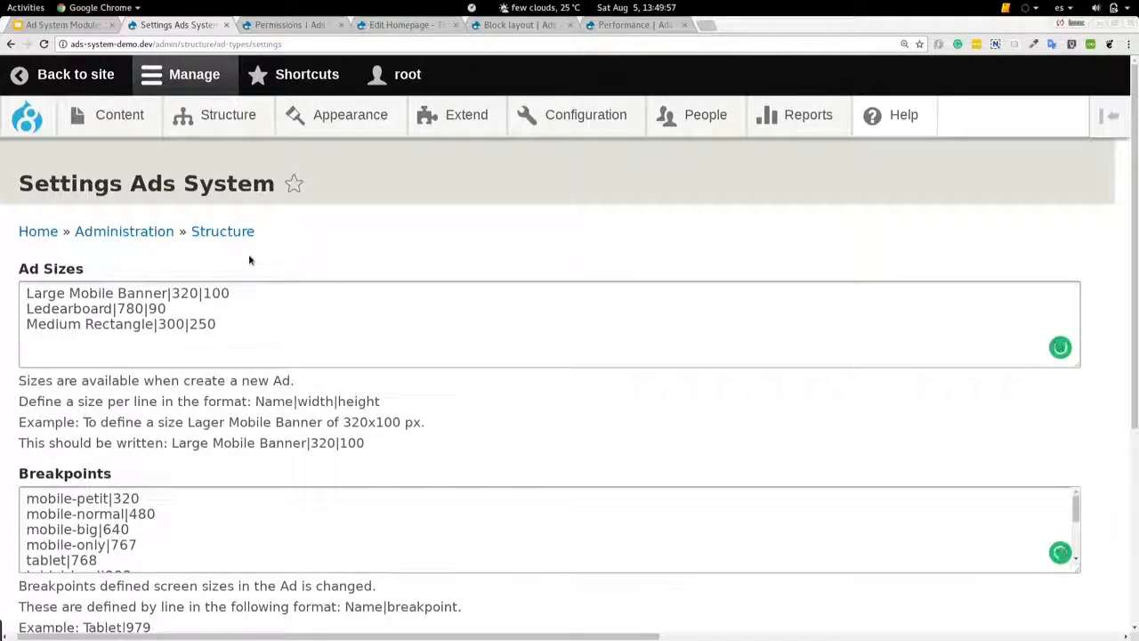
Create and save a new ad type labelled DCCR.
mouse_move(214, 126)
mouse_move(249, 162)
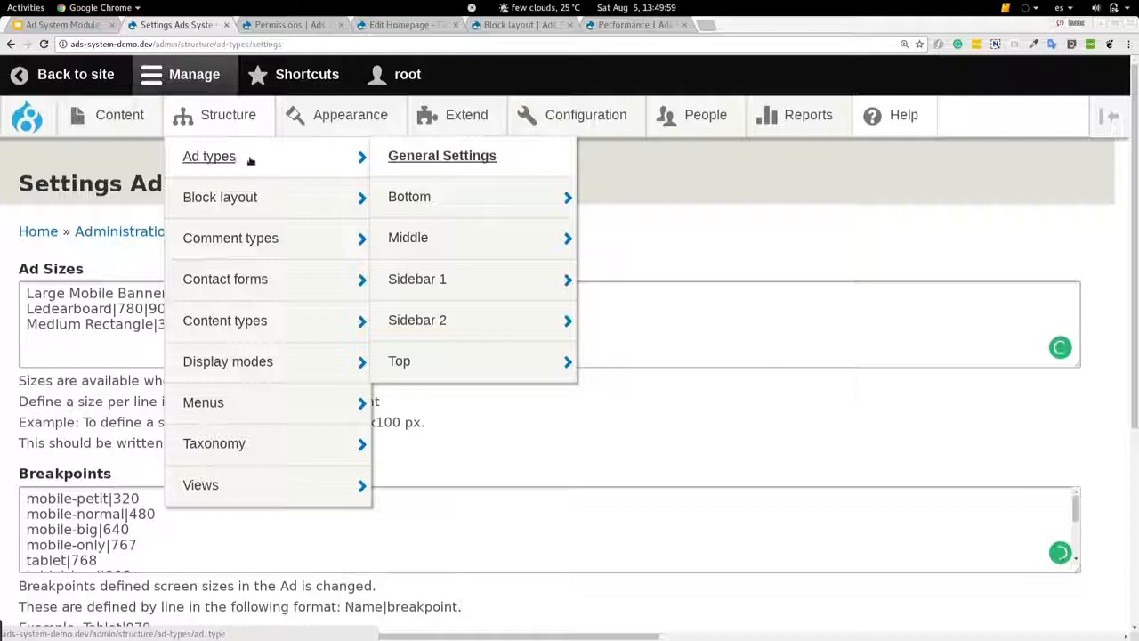
left_click(253, 161)
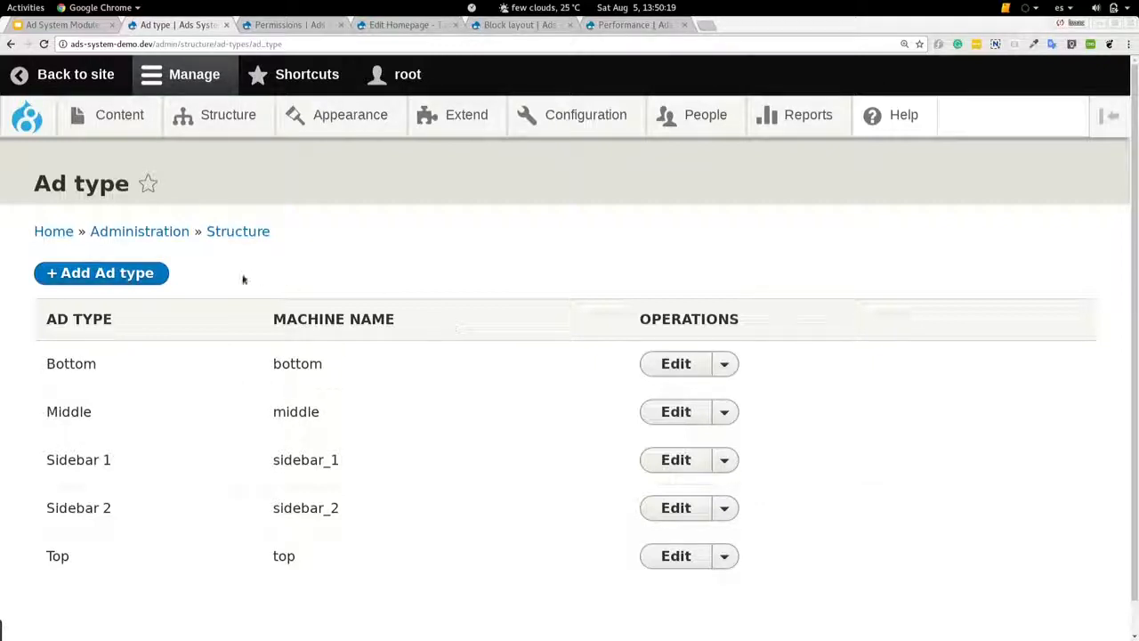
left_click(142, 282)
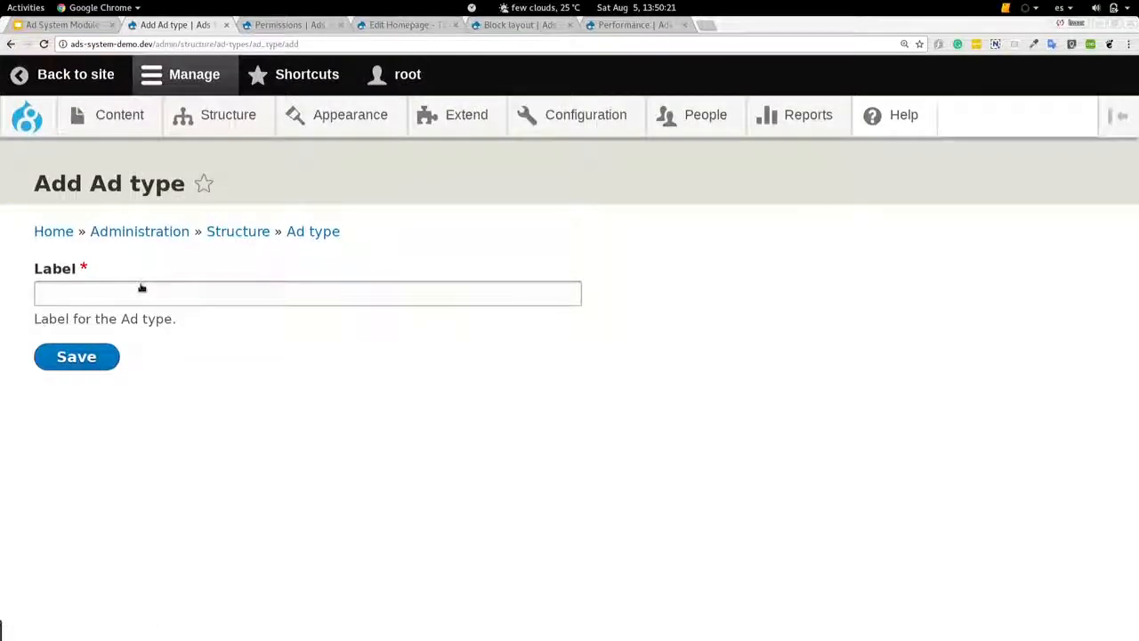
left_click(145, 290)
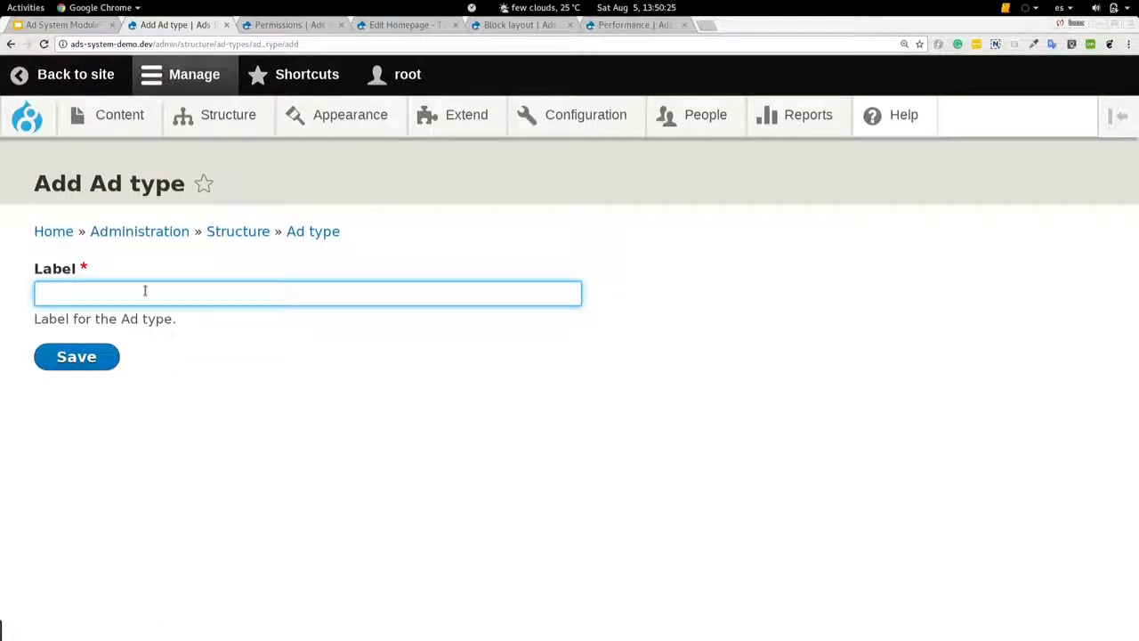
type("DCCR")
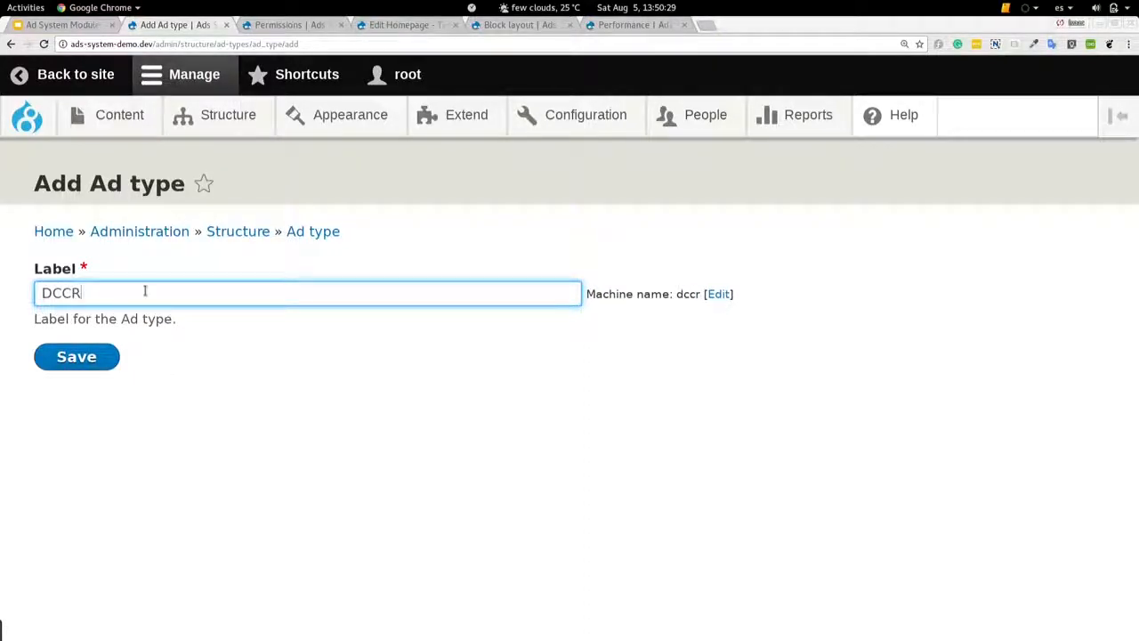
left_click(95, 357)
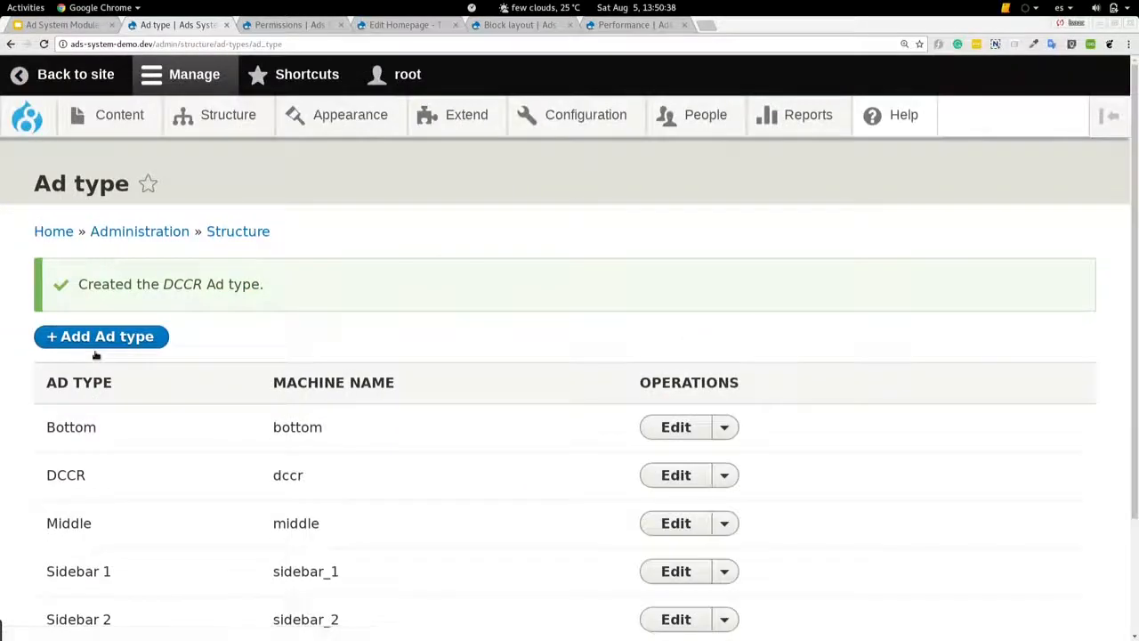
right_click(96, 356)
left_click(373, 245)
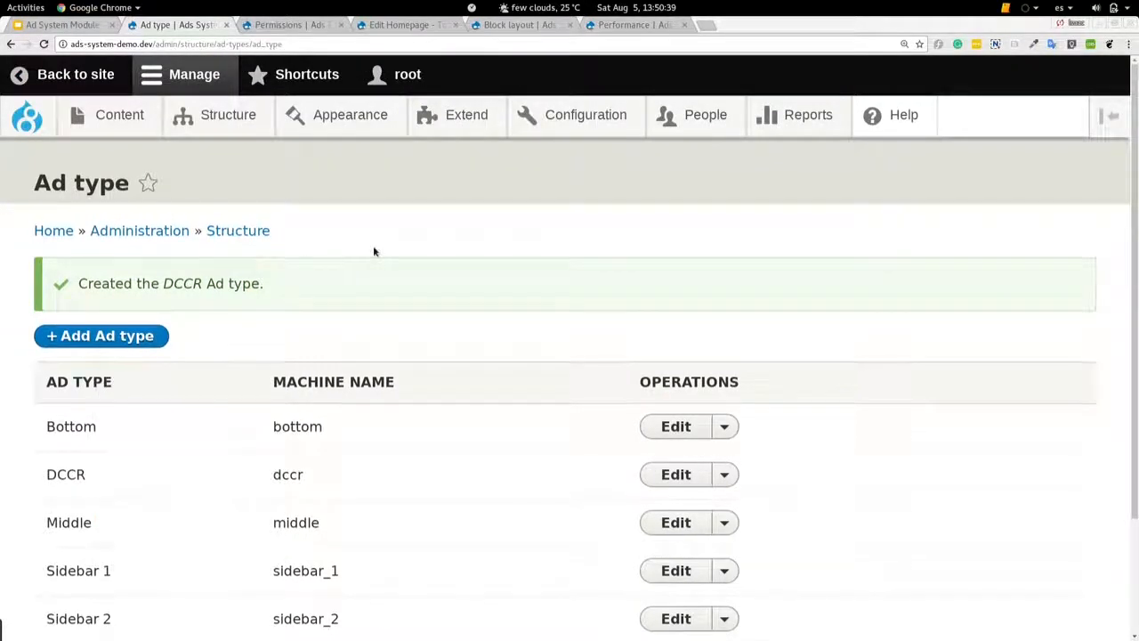
scroll(373, 245, "down", 3)
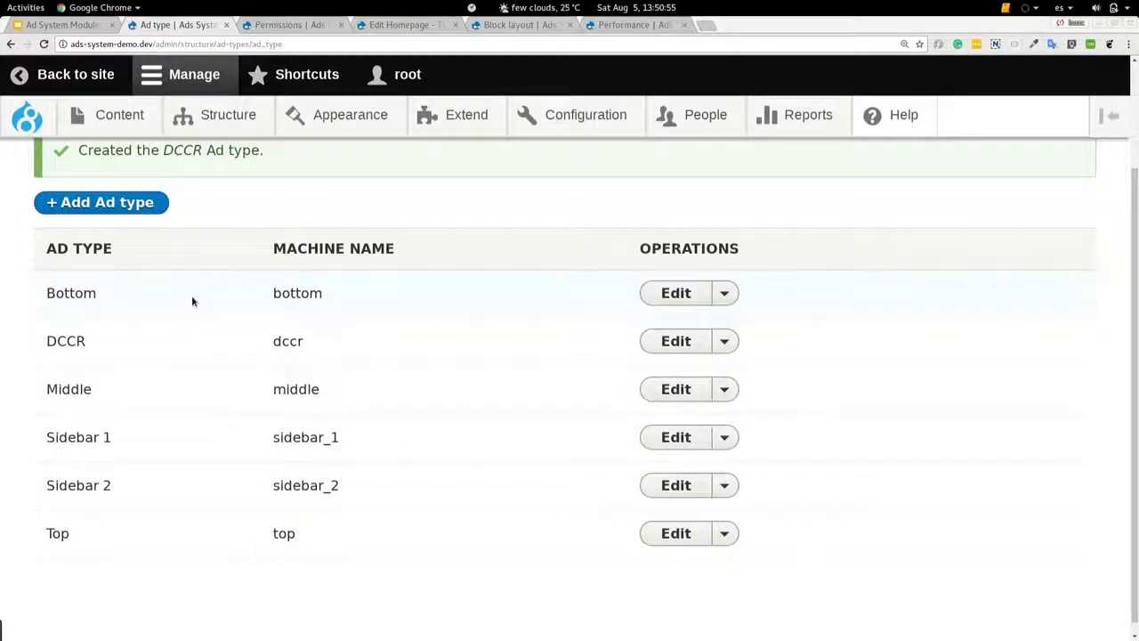
Start adding a new ad of type Top from the ad list.
mouse_move(120, 114)
mouse_move(128, 169)
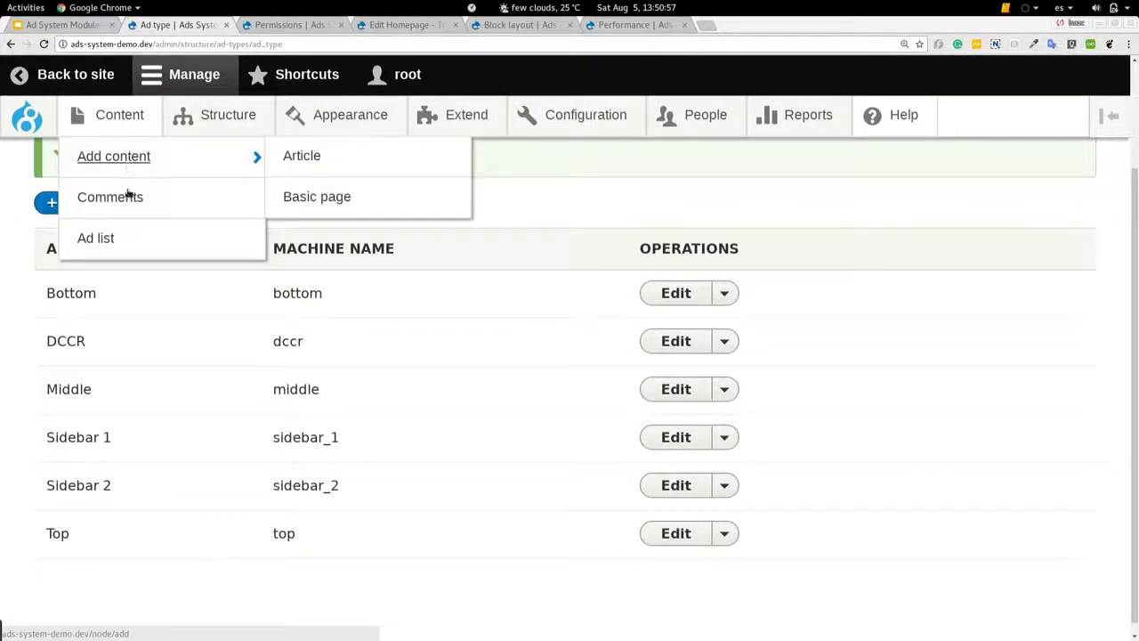
left_click(125, 234)
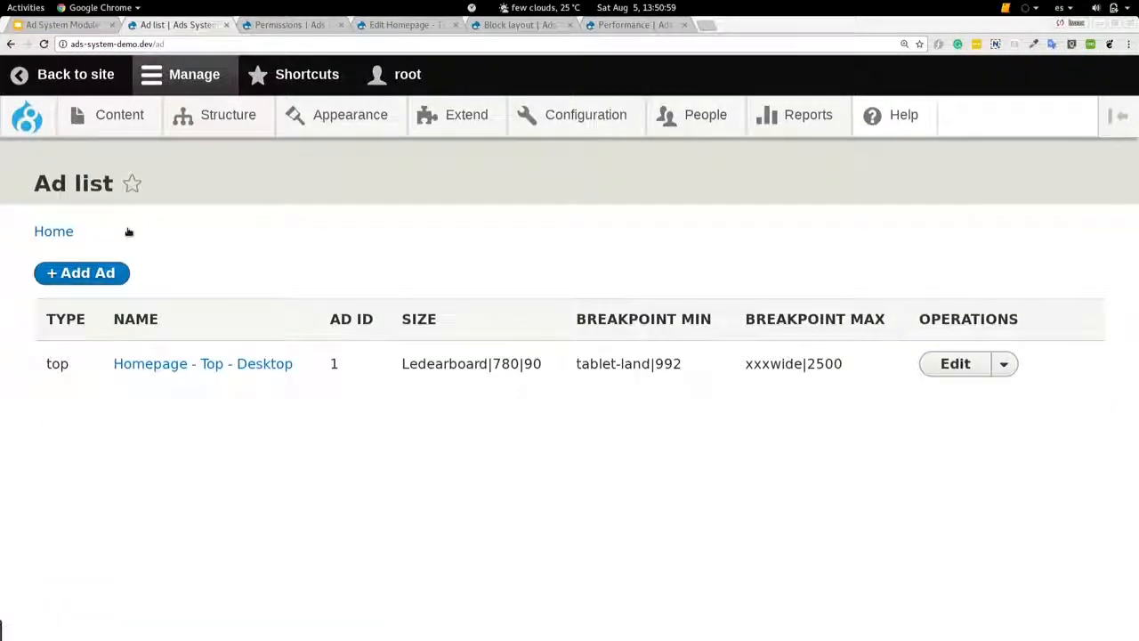
left_click(94, 269)
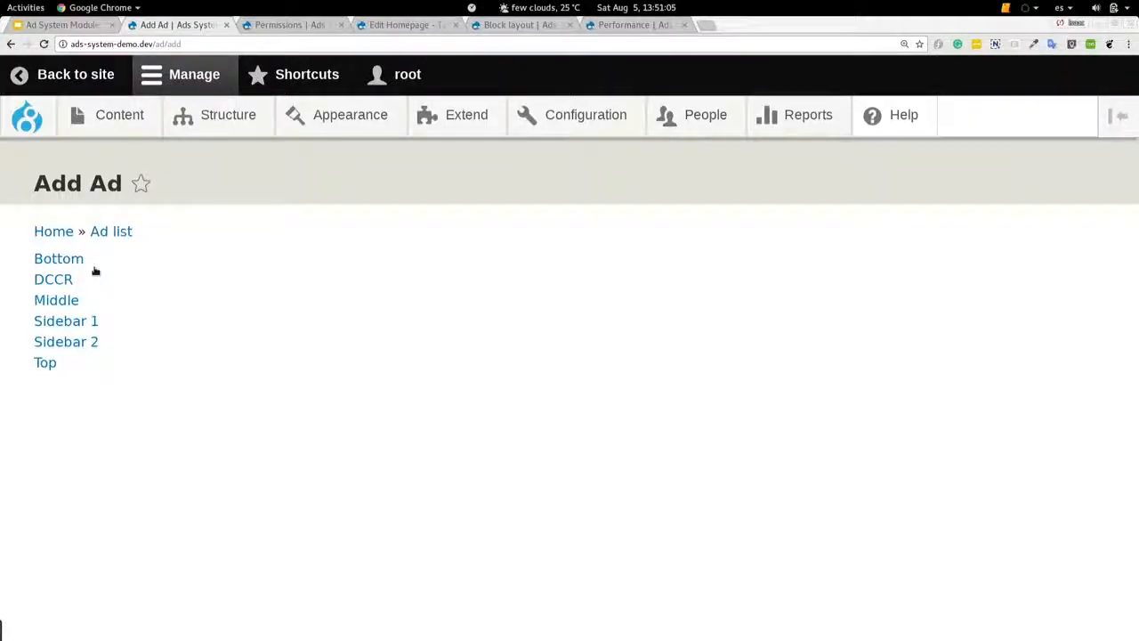
left_click(45, 363)
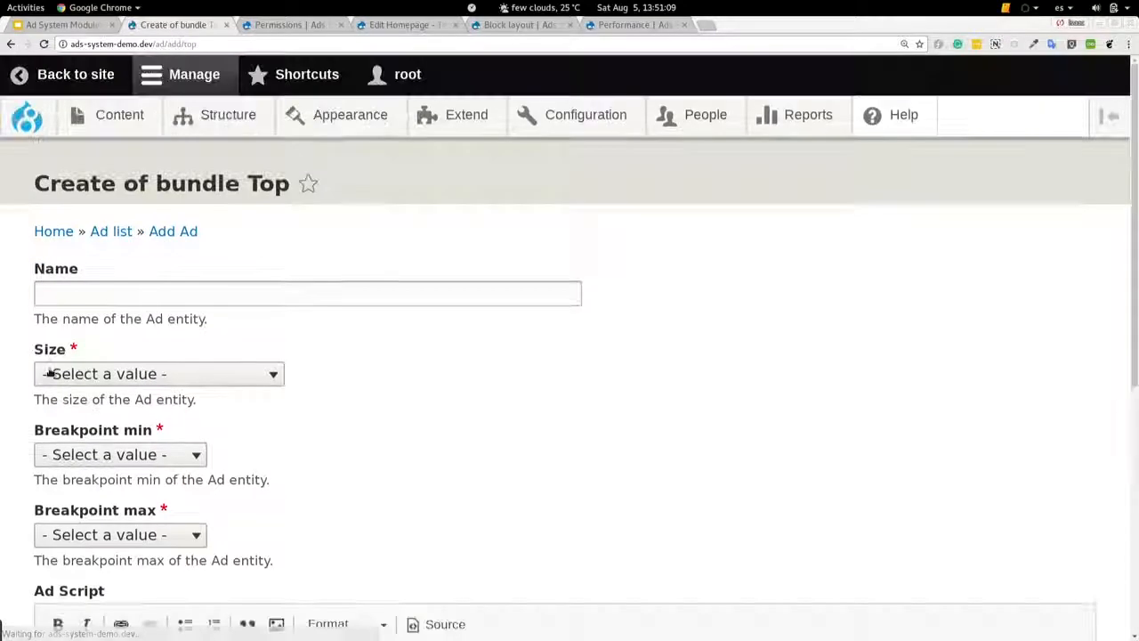
Name the new ad "Homepage - Top - Mobile" using the suggested entry.
scroll(379, 419, "down", 2)
left_click(225, 195)
type("ho")
key("BackSpace")
key("BackSpace")
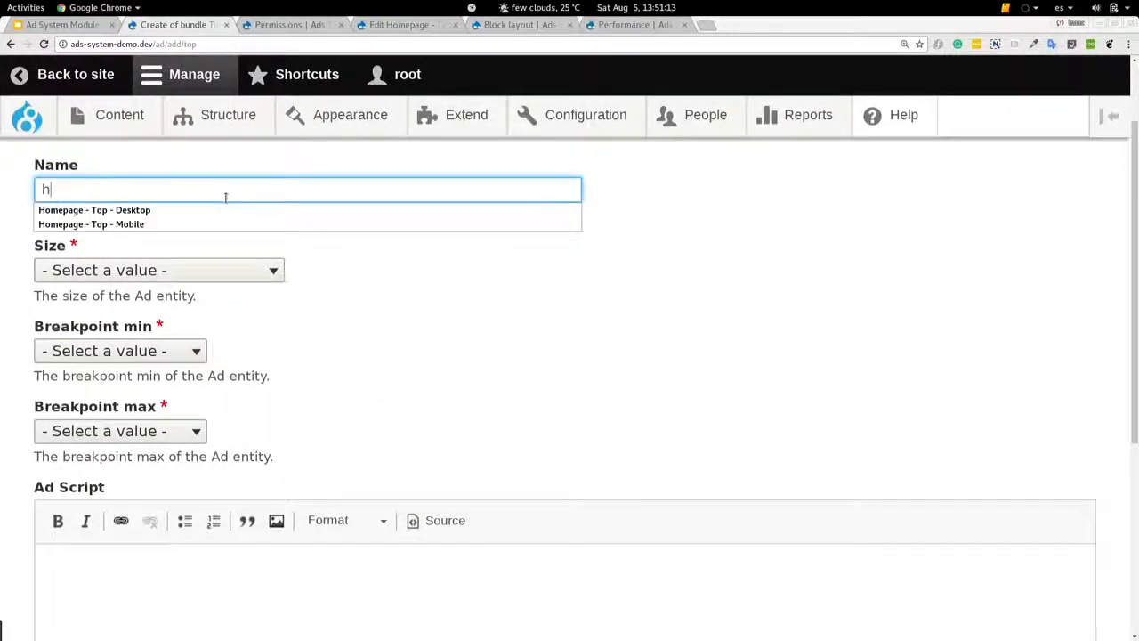
type("Hom")
key("Down")
key("Down")
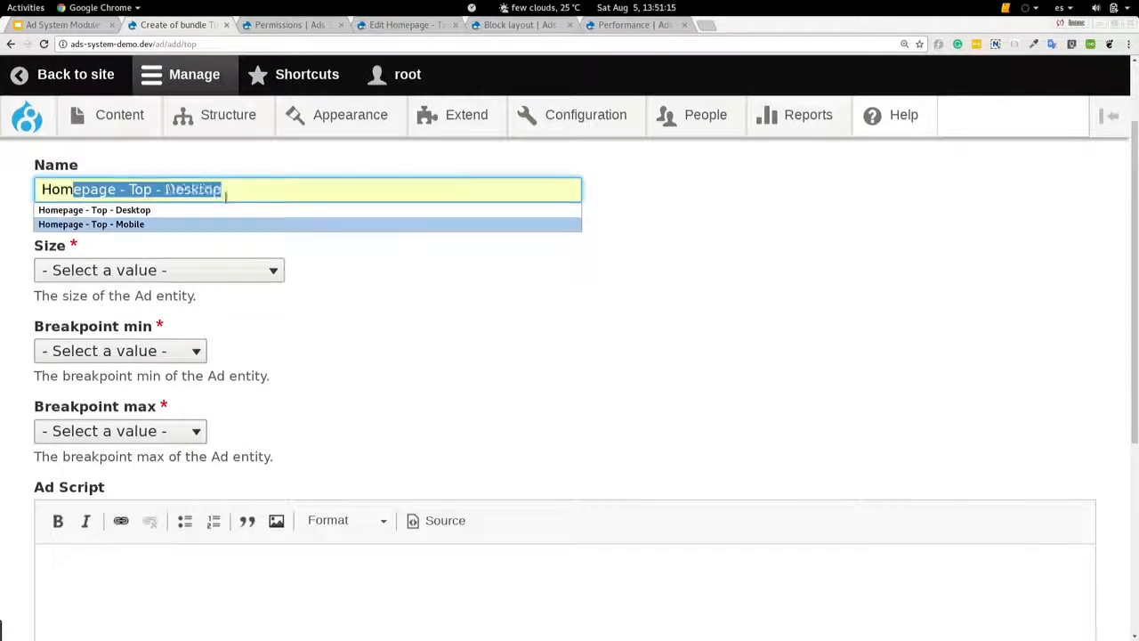
key("Return")
Set the ad's size to Medium Rectangle|300|250, minimum breakpoint to mobile-petit|320 and maximum breakpoint to tablet|768.
left_click(228, 267)
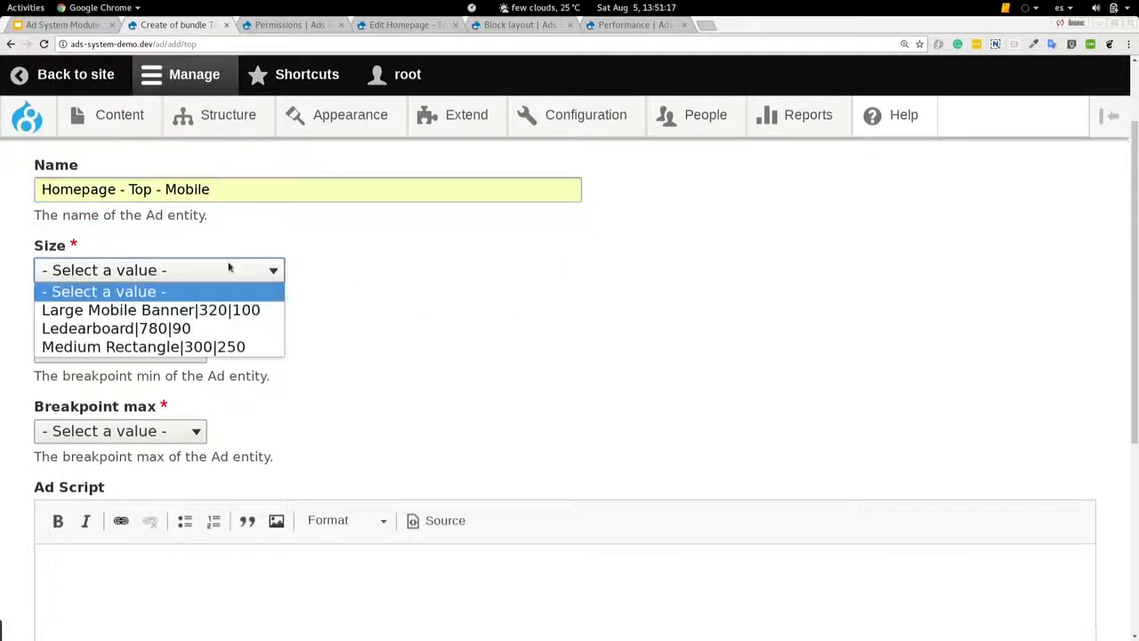
left_click(256, 347)
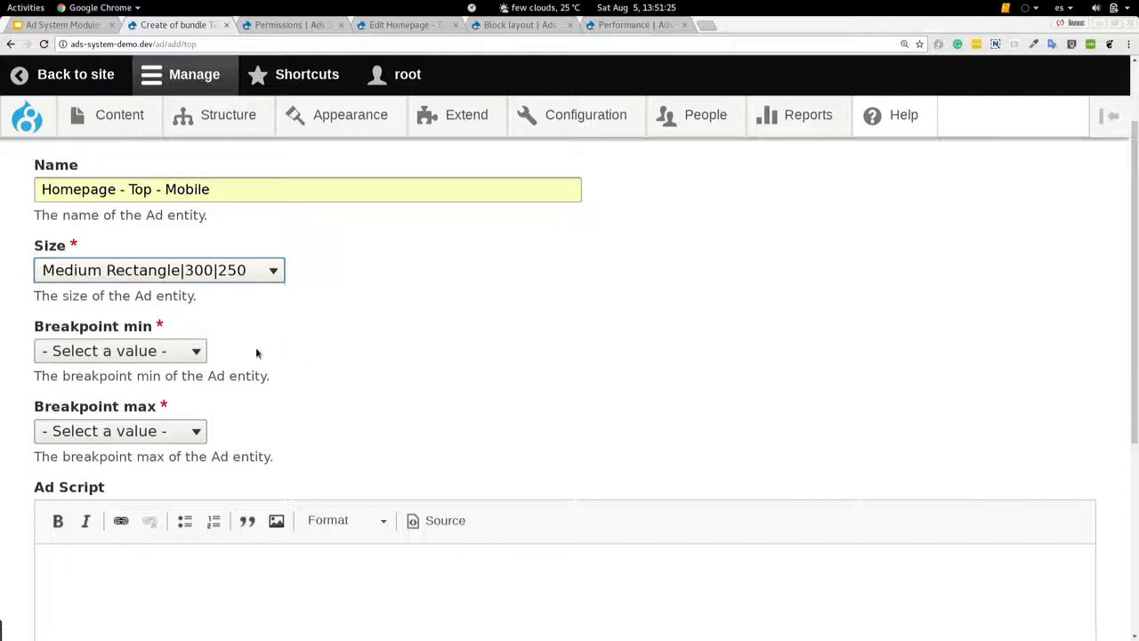
left_click(167, 356)
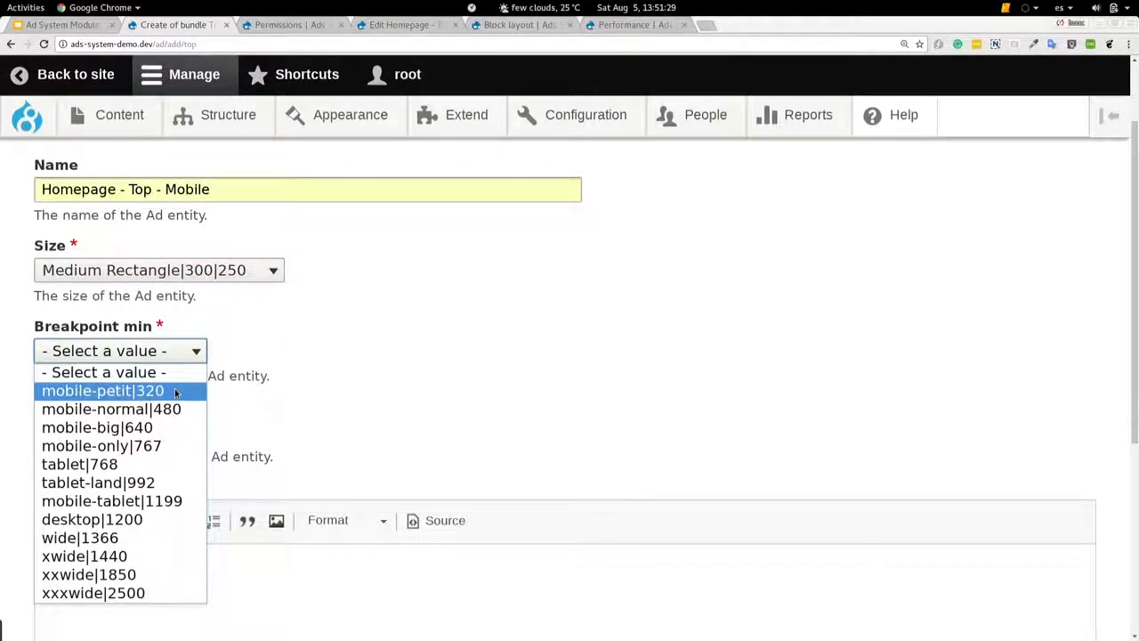
left_click(175, 392)
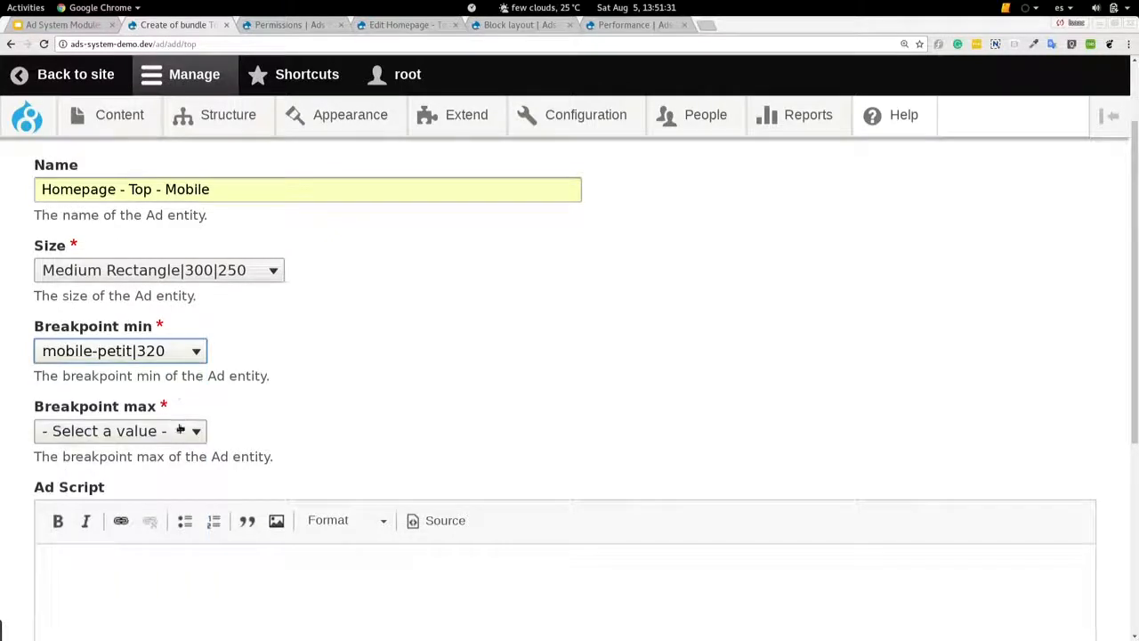
left_click(180, 430)
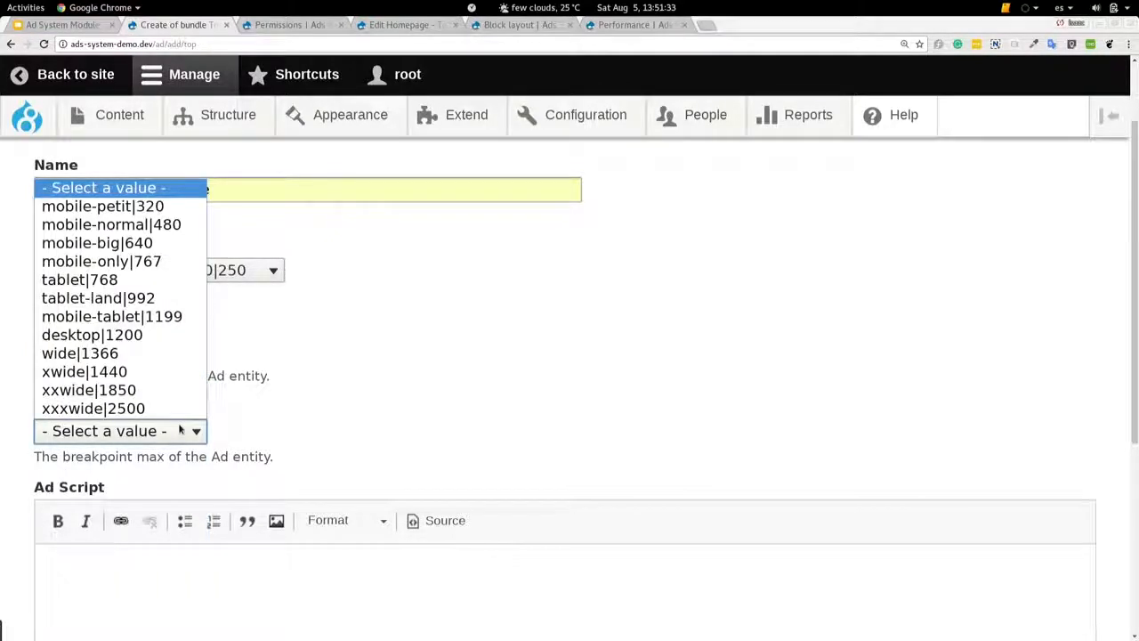
left_click(132, 281)
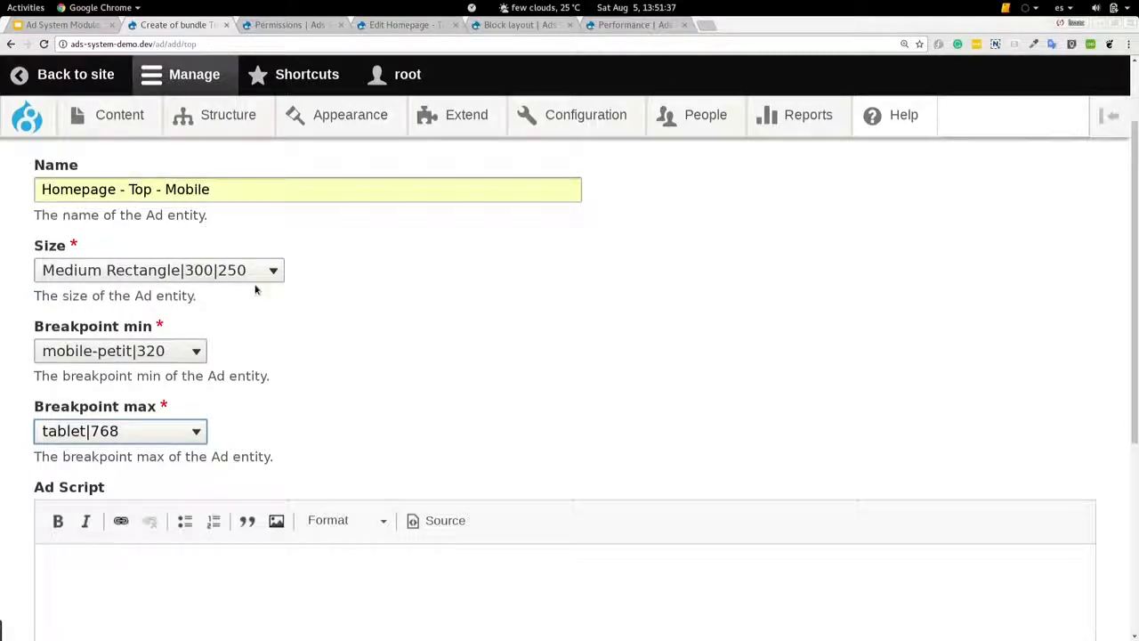
Insert the image ad-example-300x250.png into the Ad Script with its file name as the alternative text.
scroll(456, 426, "down", 3)
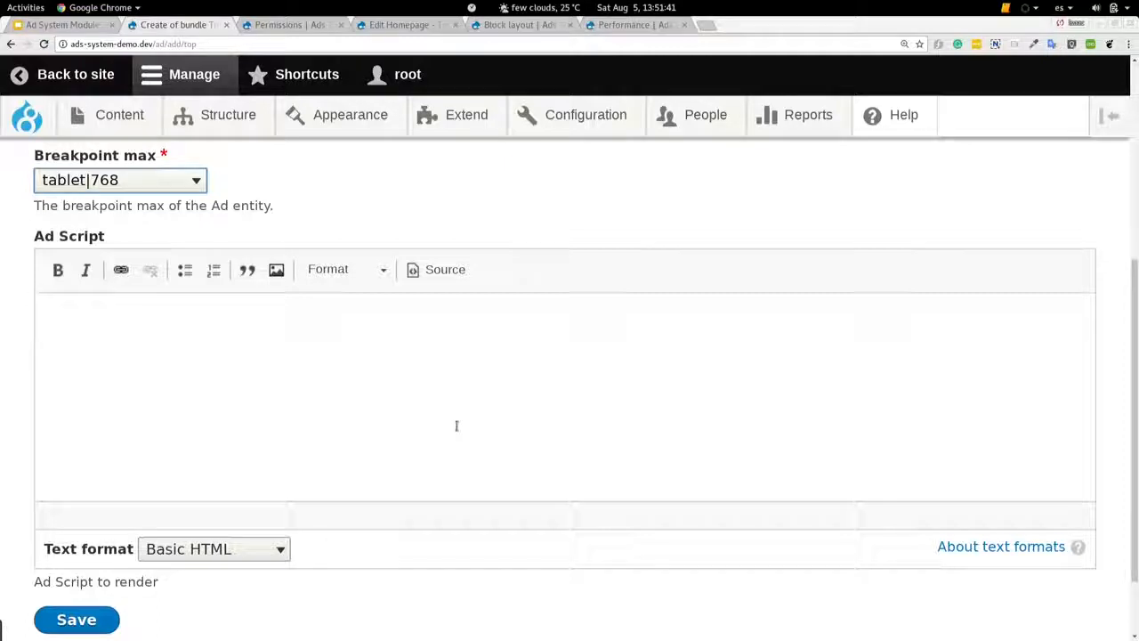
left_click(276, 270)
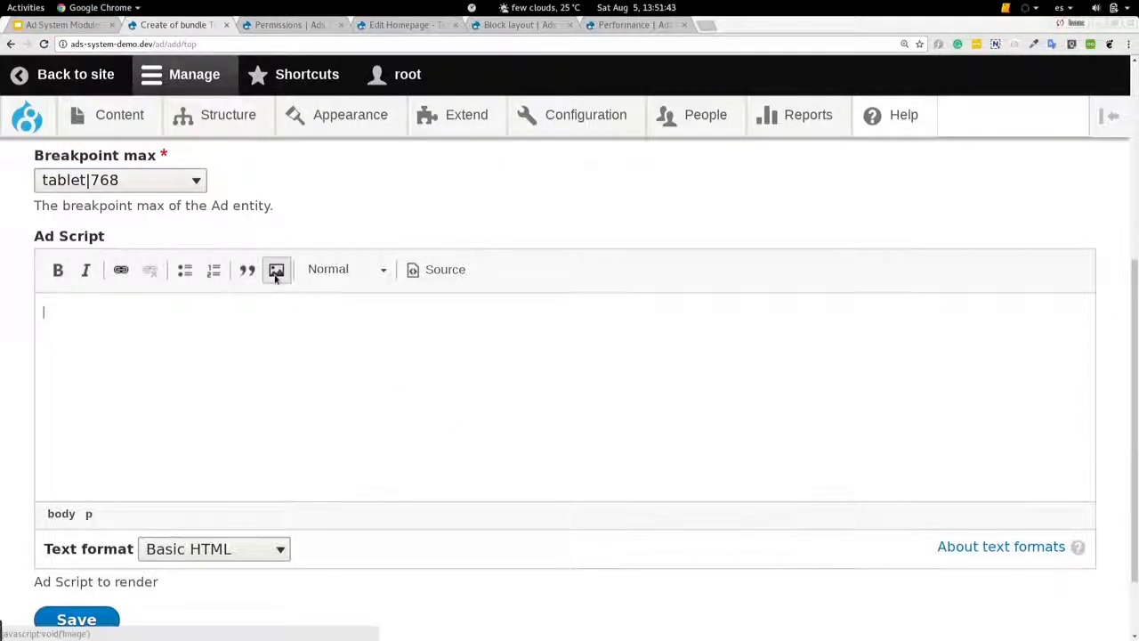
left_click(407, 290)
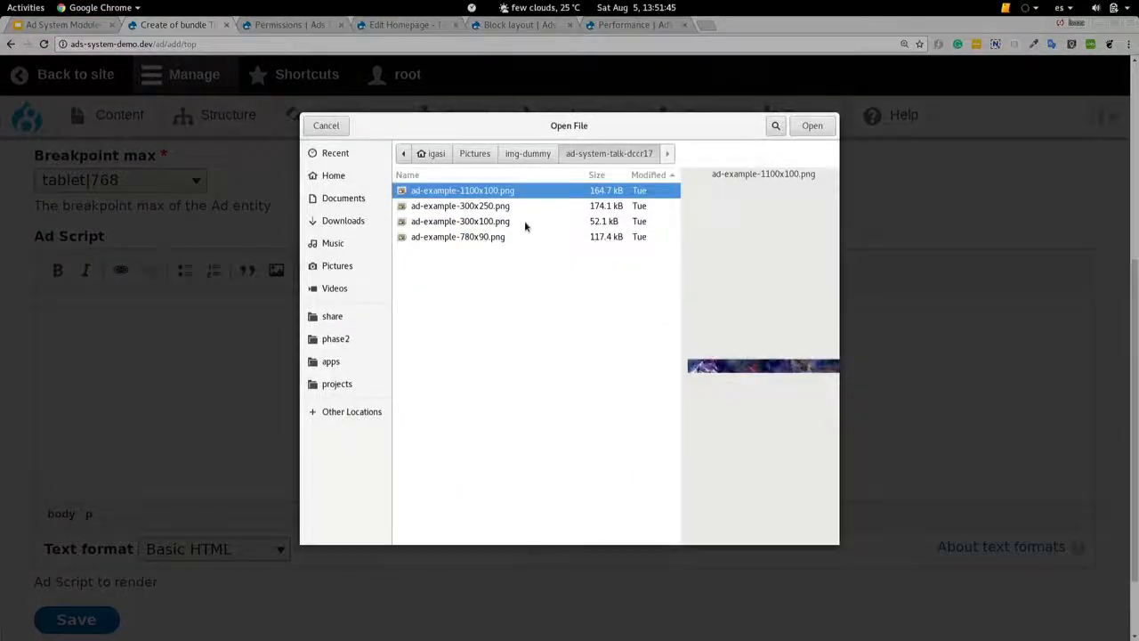
left_click(501, 208)
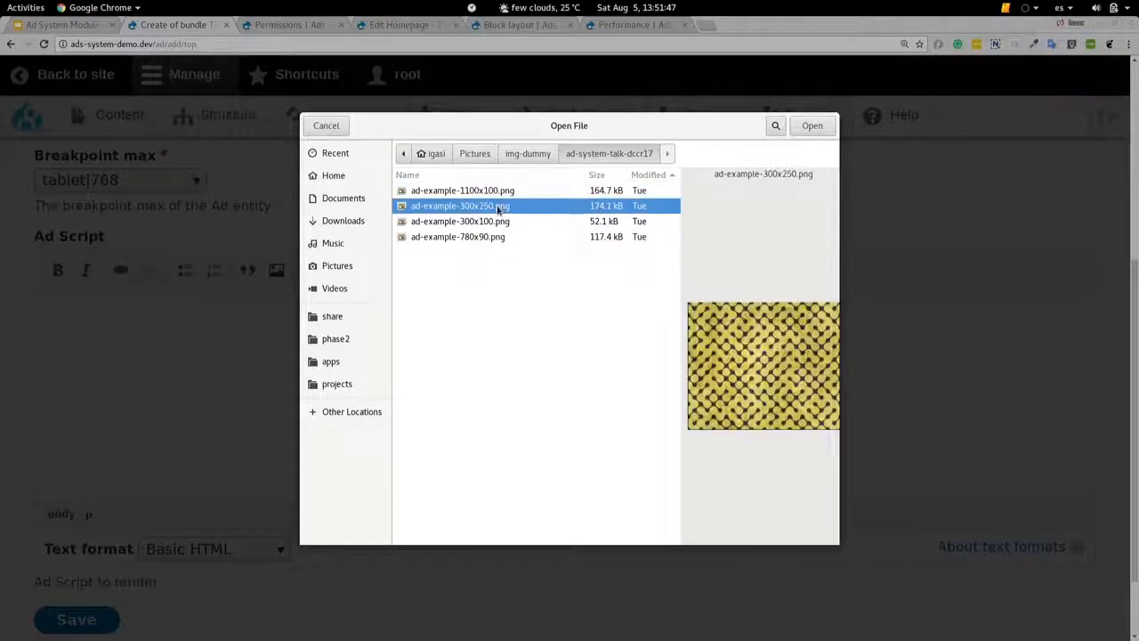
double_click(591, 215)
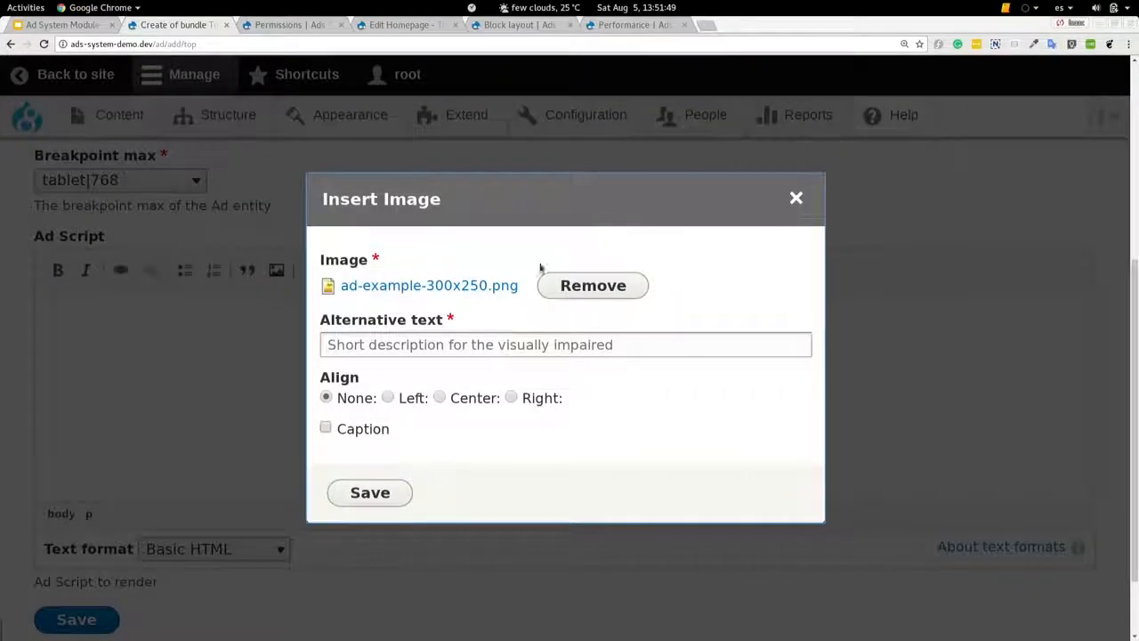
left_click_drag(518, 285, 372, 344)
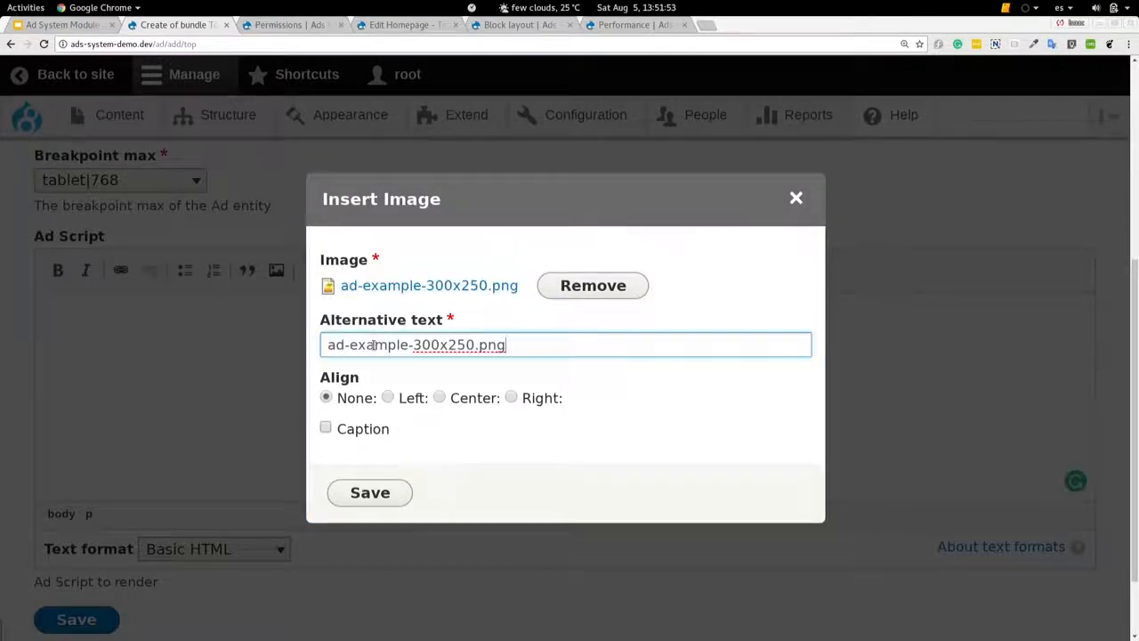
left_click(367, 492)
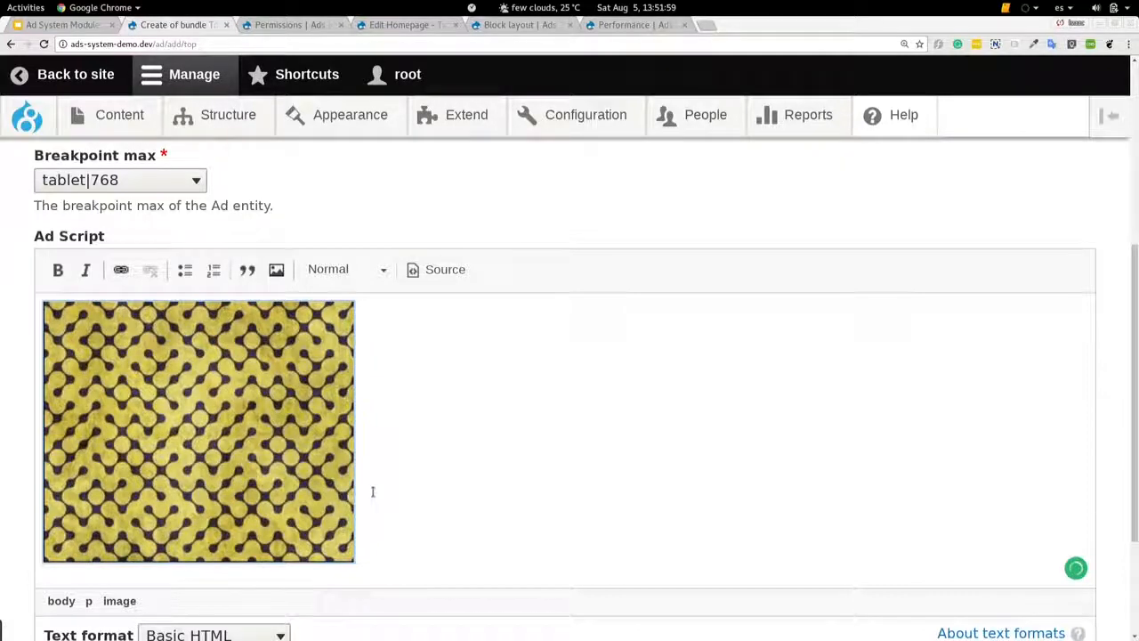
Save the new ad and view its image on the resulting ad page.
scroll(373, 491, "down", 4)
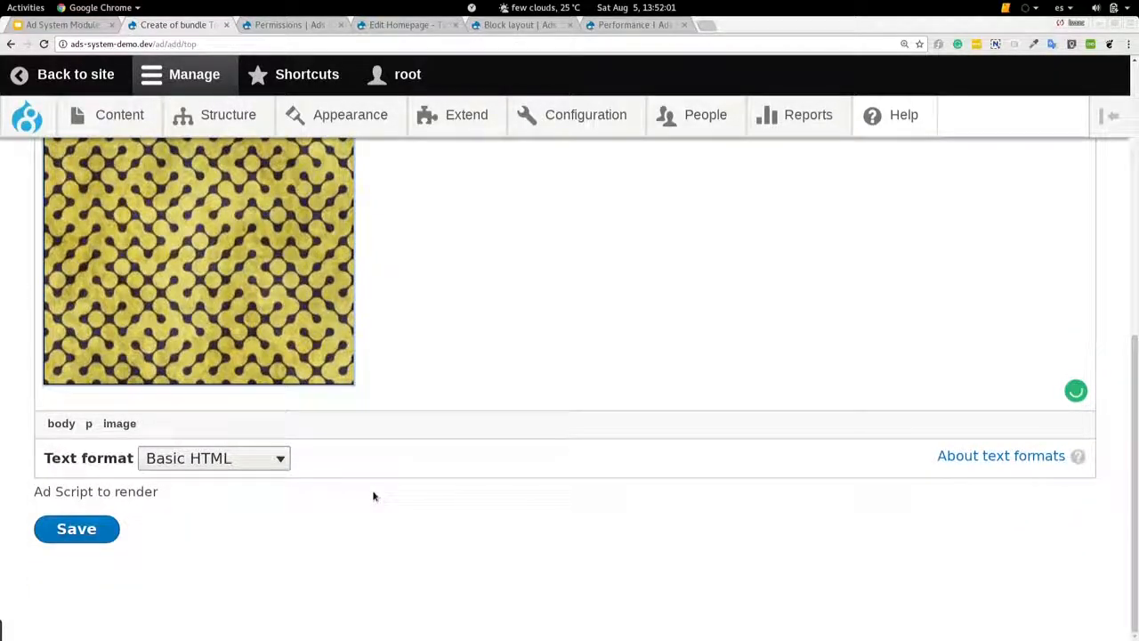
left_click(72, 528)
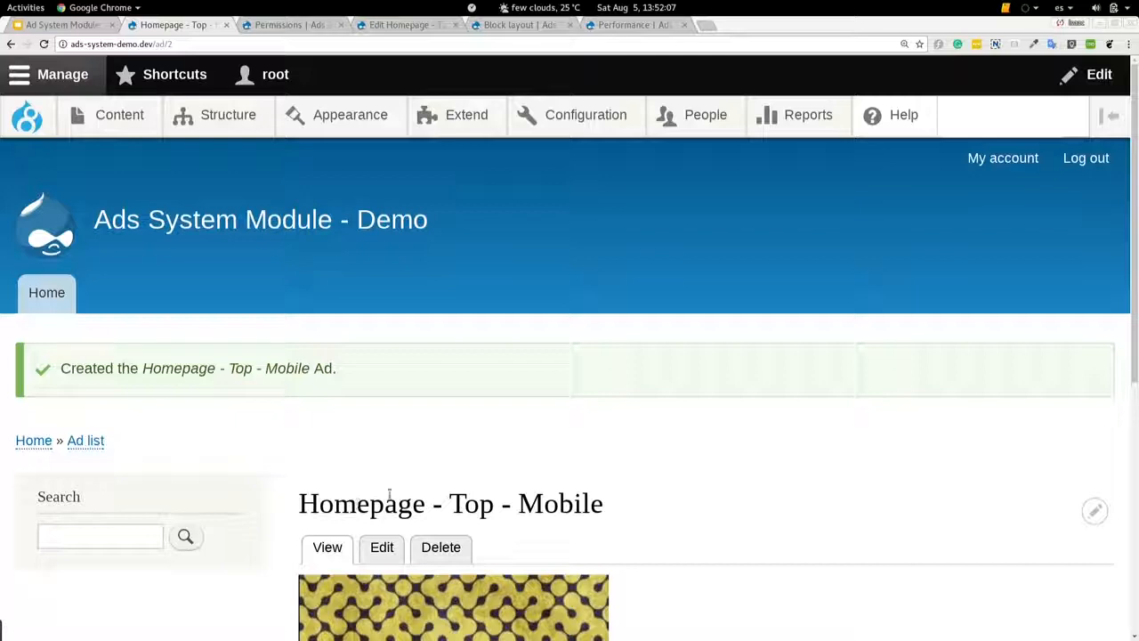
scroll(399, 498, "down", 4)
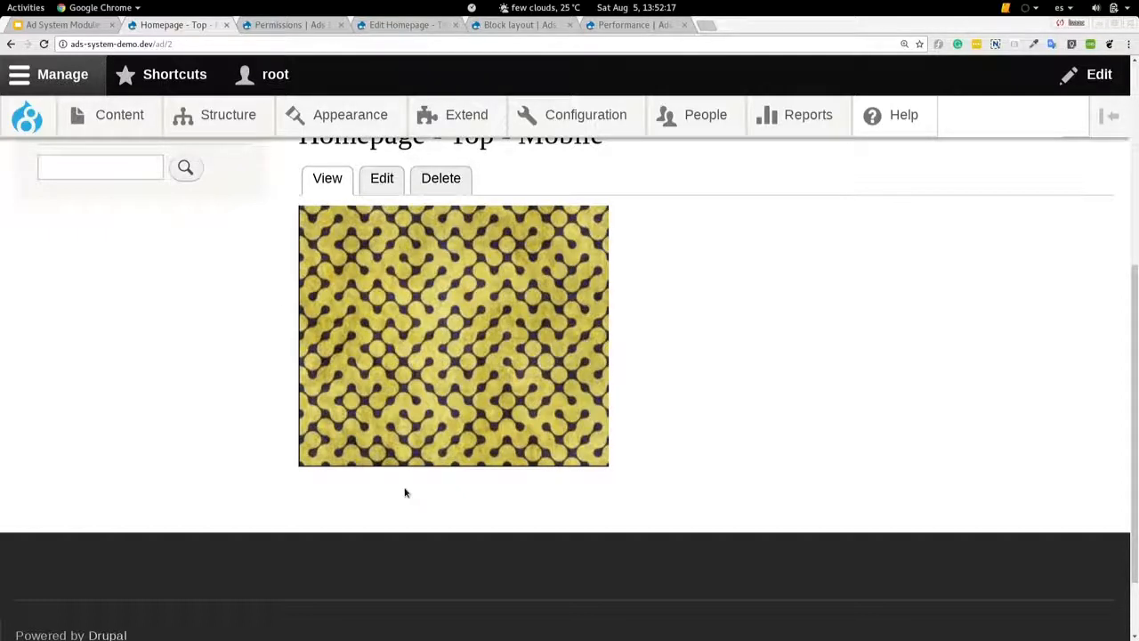
Open the configuration of Ad block Top in the Highlighted region from the block layout, with the page zoom at 150%.
mouse_move(225, 115)
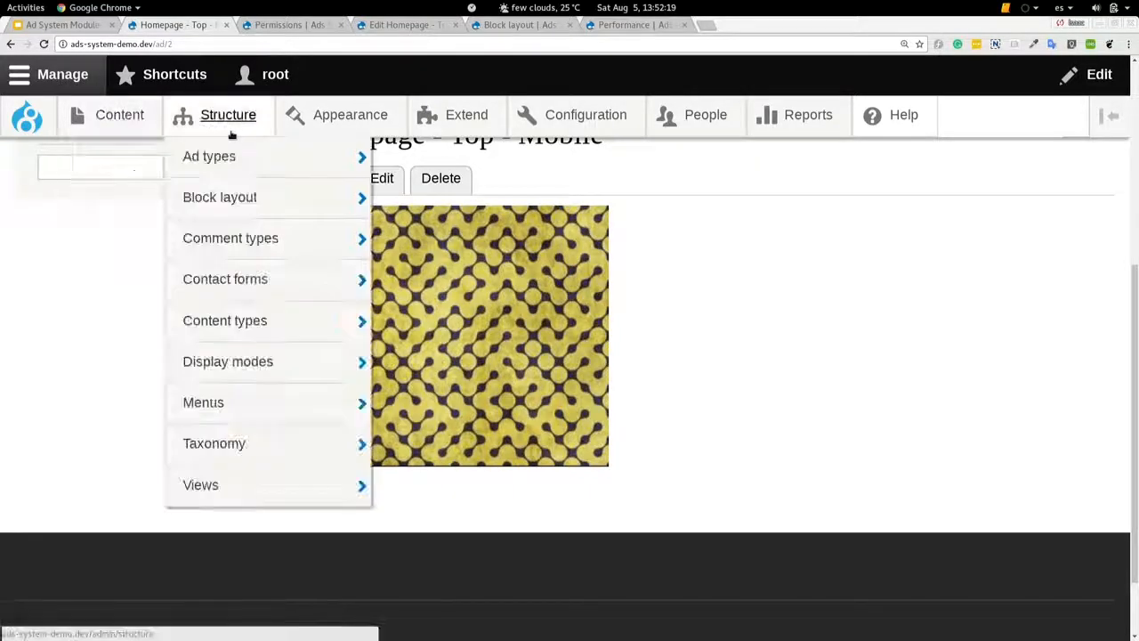
left_click(250, 192)
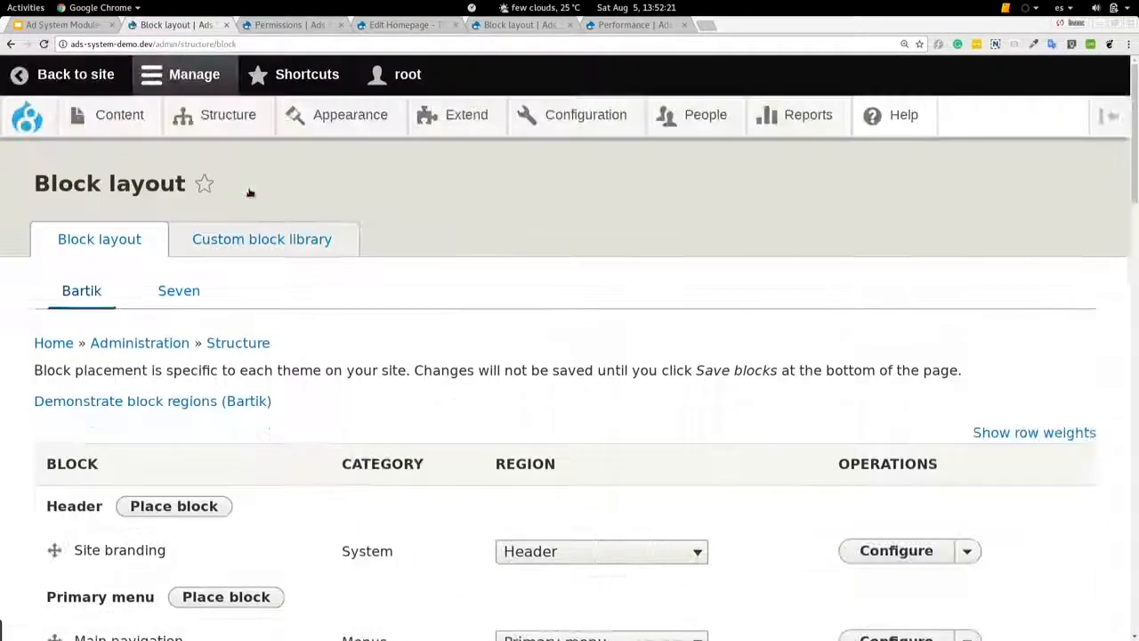
key("ctrl+minus")
key("ctrl+minus")
key("ctrl+plus")
key("ctrl+plus")
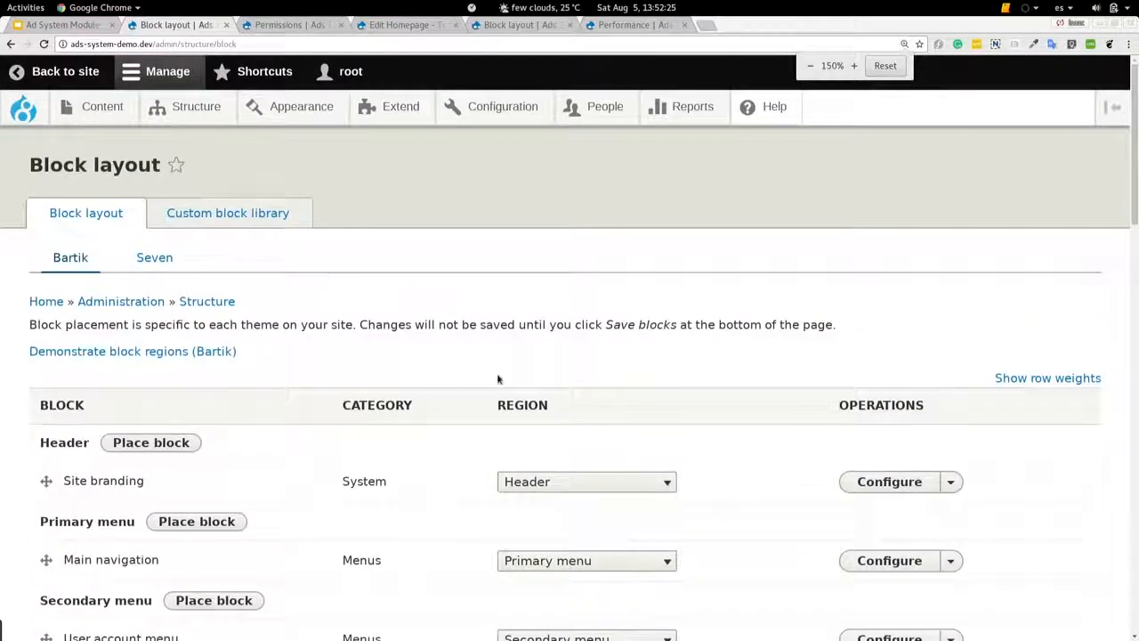
scroll(497, 373, "down", 3)
scroll(236, 349, "down", 3)
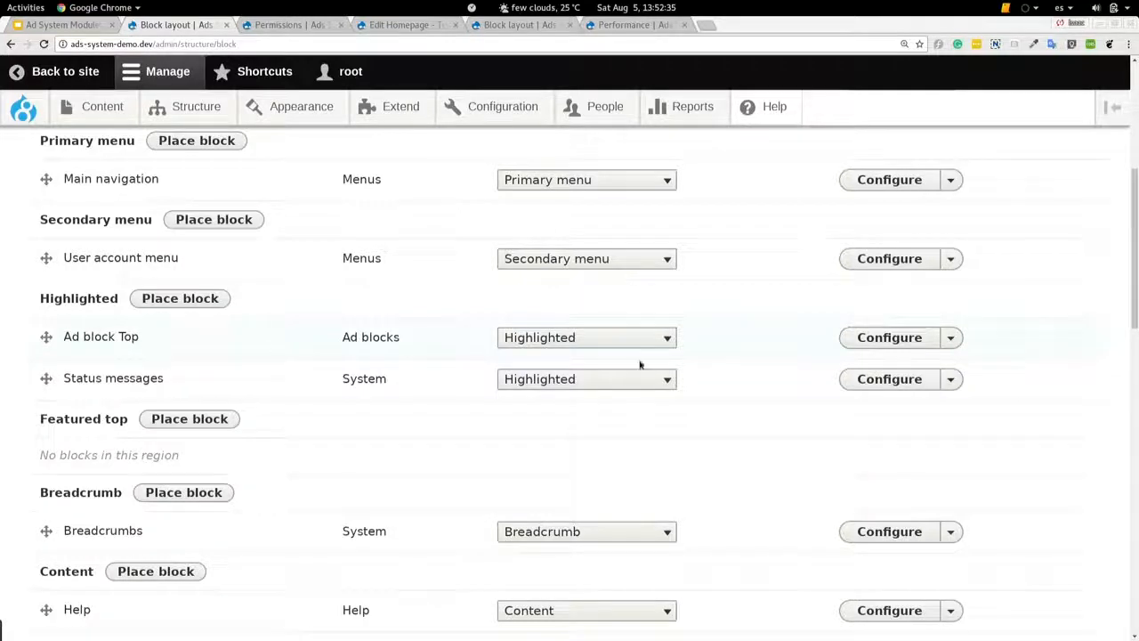
left_click(920, 339)
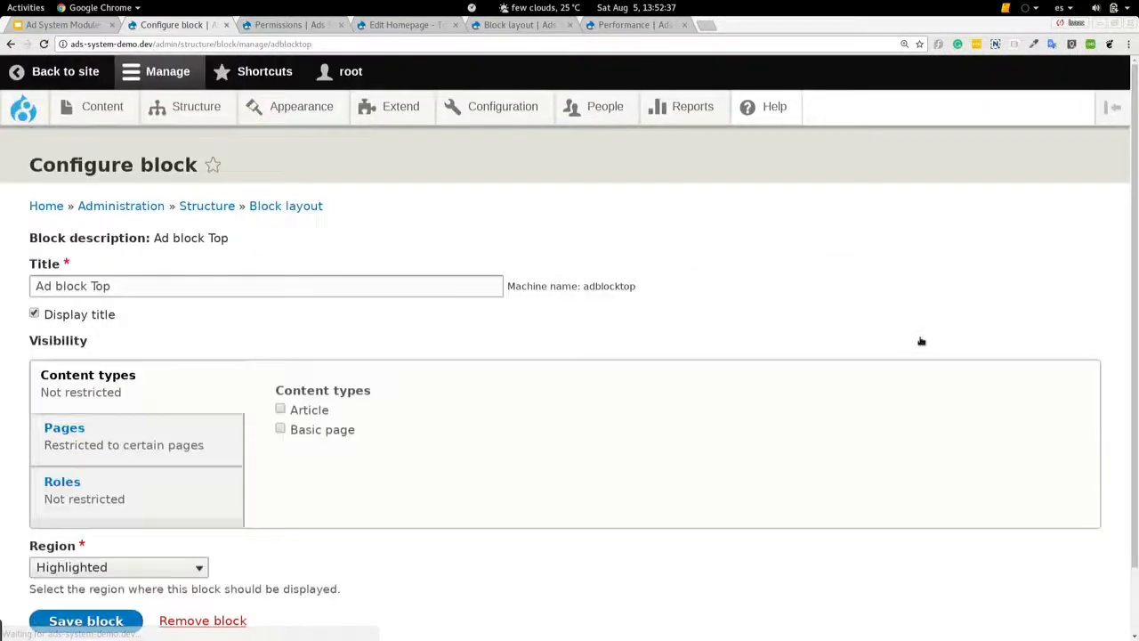
Review the Pages visibility restriction of Ad block Top and save the block.
scroll(640, 401, "down", 2)
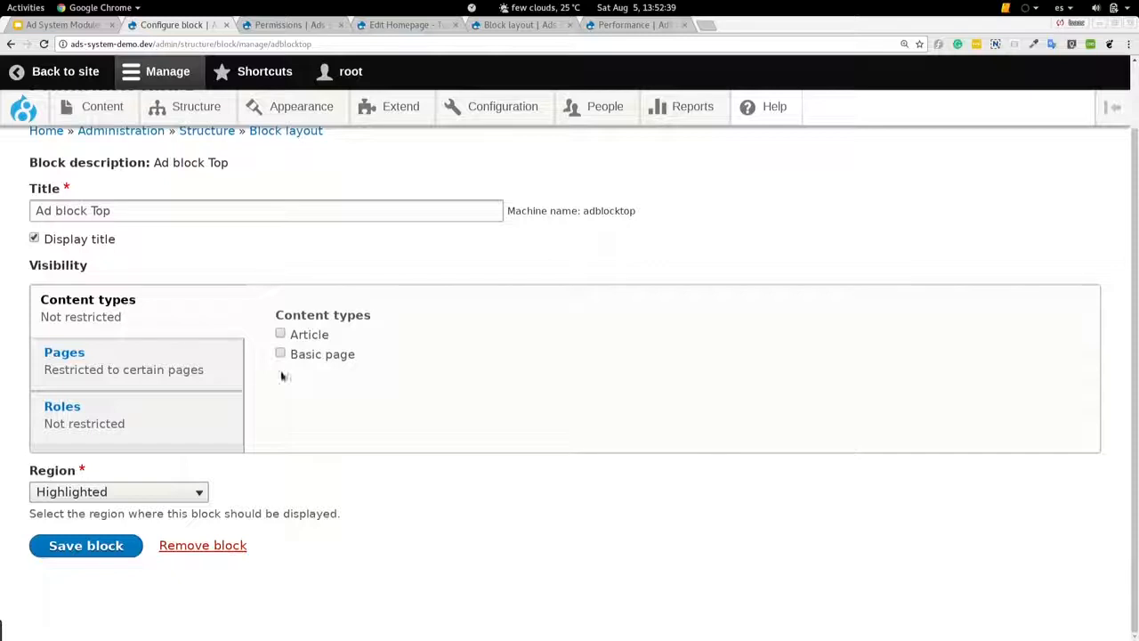
left_click(198, 366)
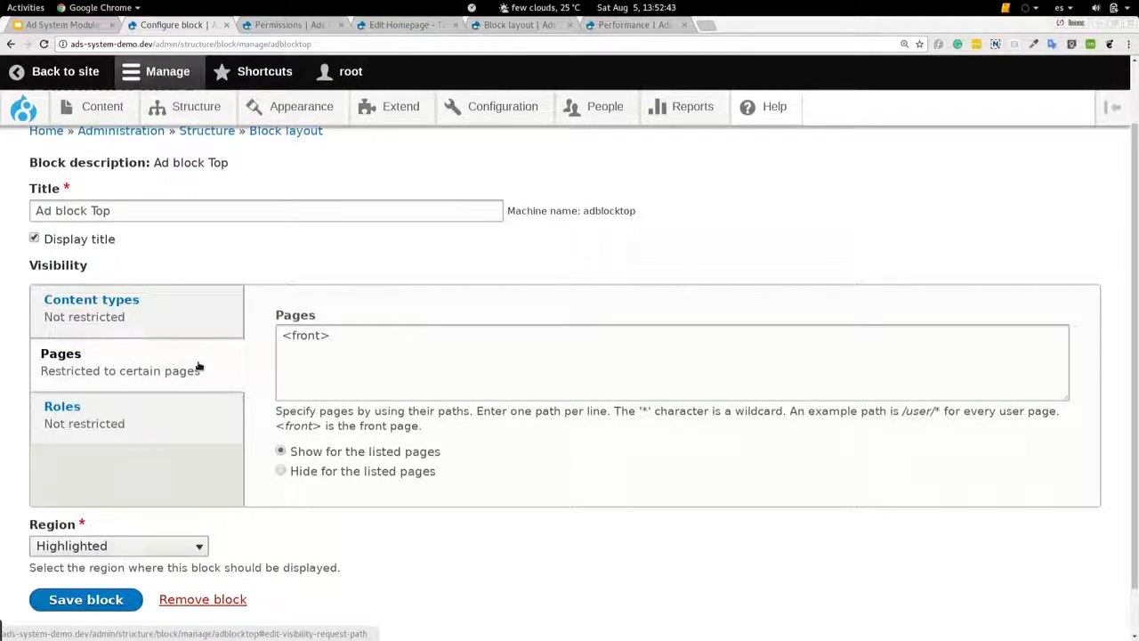
left_click(112, 605)
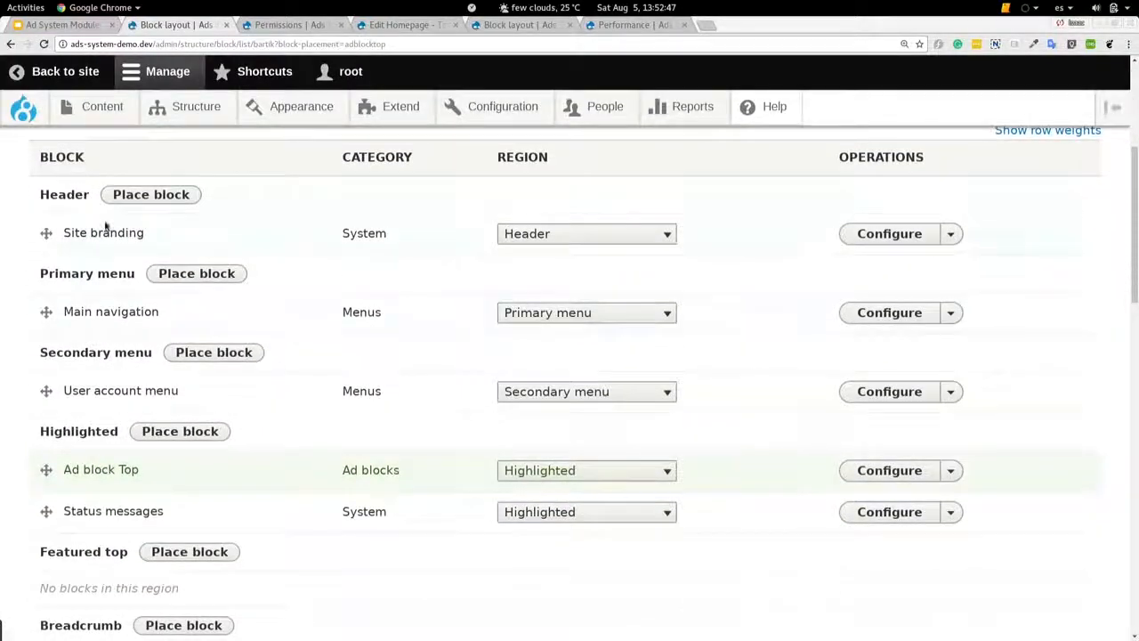
Open the homepage, check the ad list's sizes and breakpoints in a separate tab, and return to the homepage's Ad block Top.
left_click(31, 114)
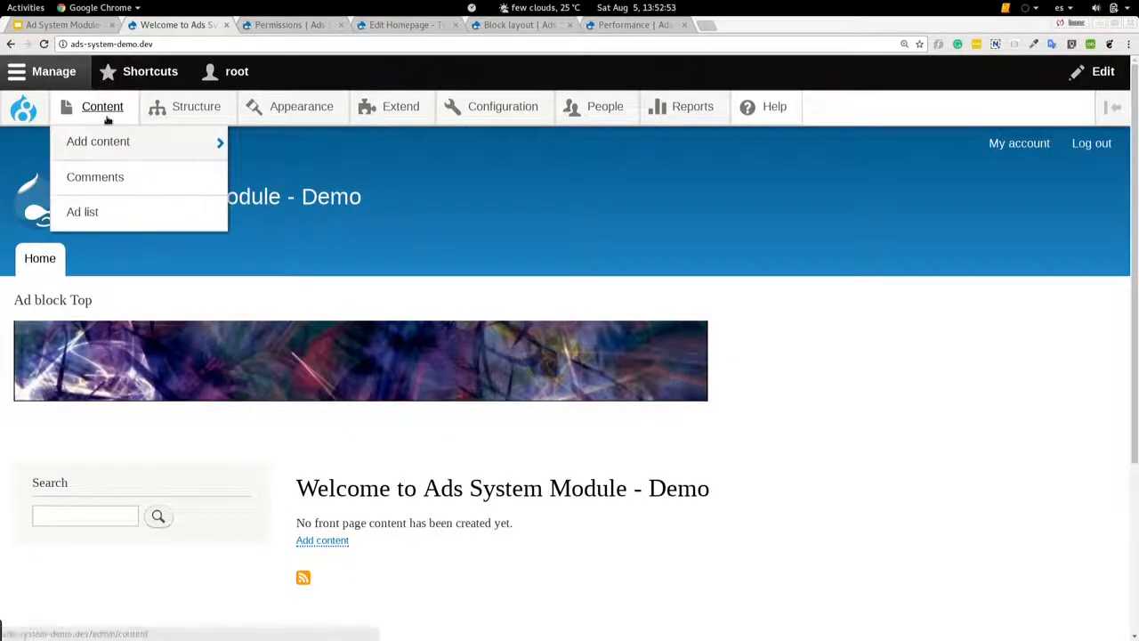
middle_click(93, 212)
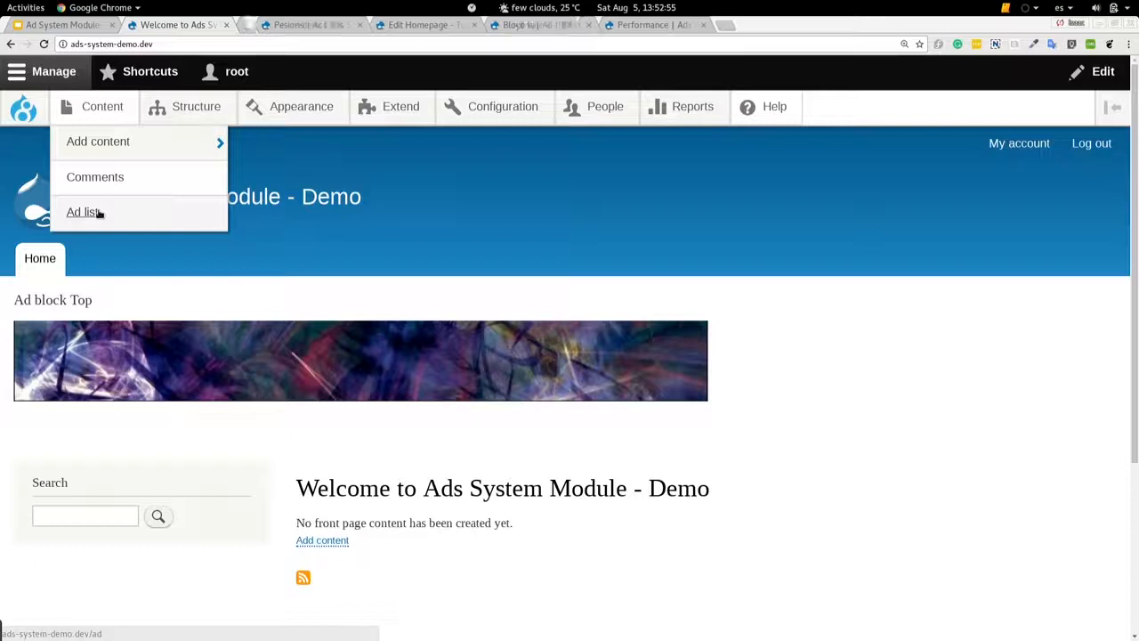
left_click(264, 24)
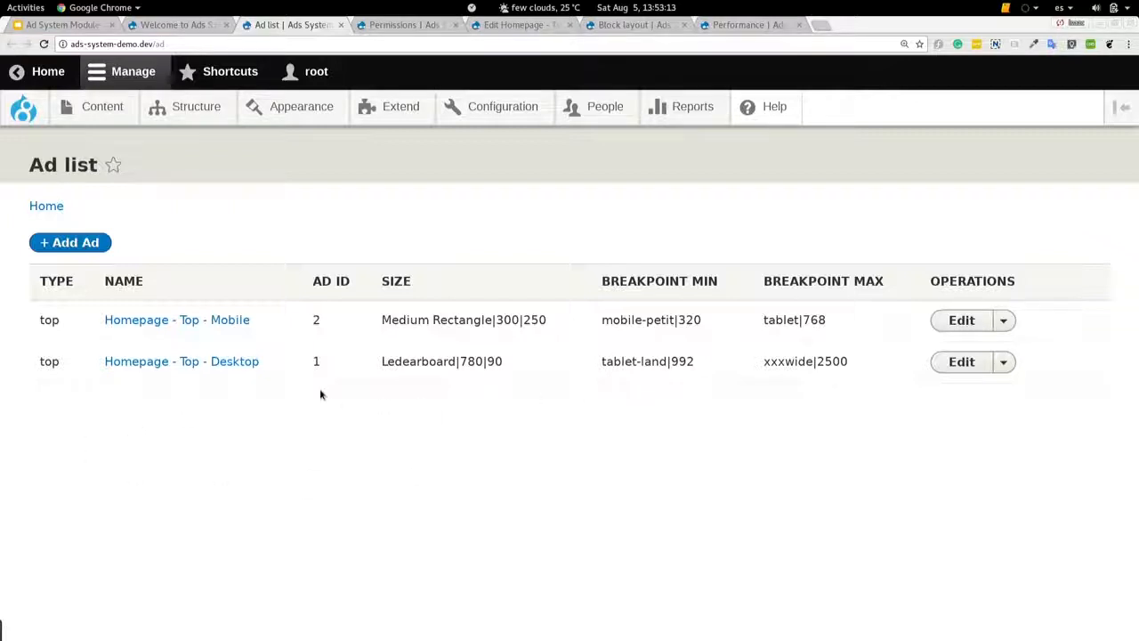
left_click(174, 24)
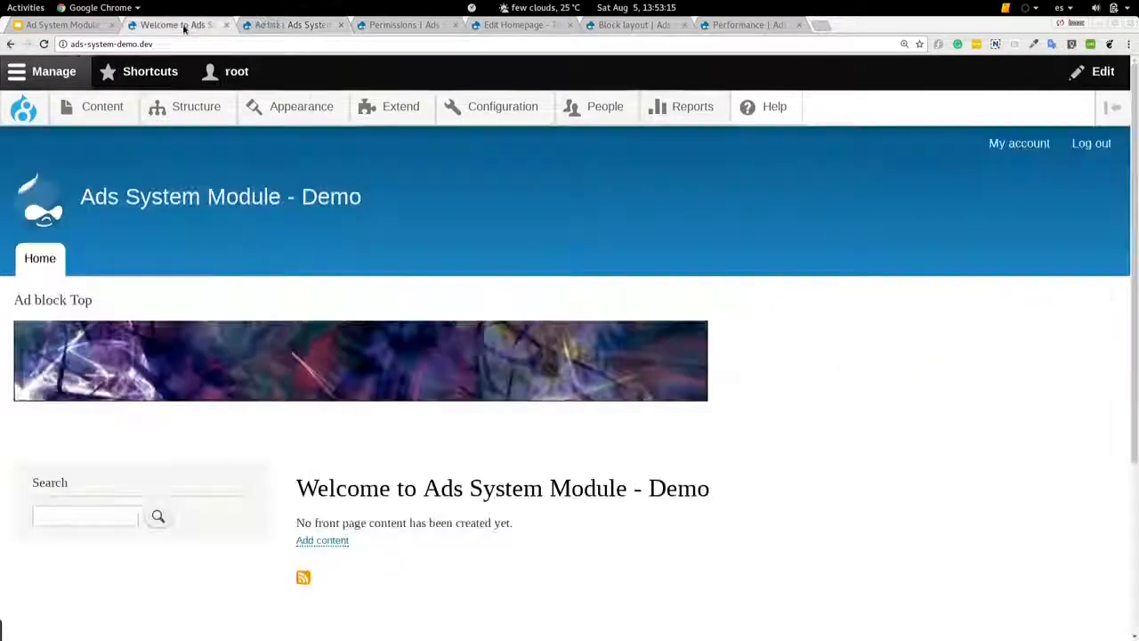
mouse_move(188, 429)
scroll(381, 296, "down", 1)
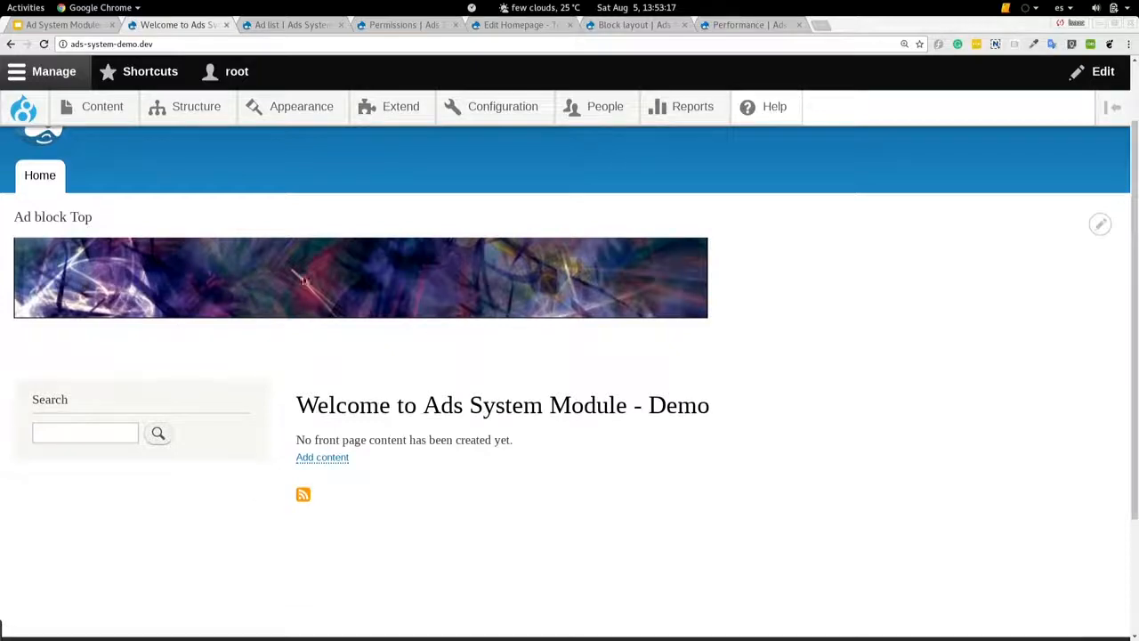
Show the homepage in the developer tools' responsive device view with the administration menu tray collapsed.
key("ctrl+shift+j")
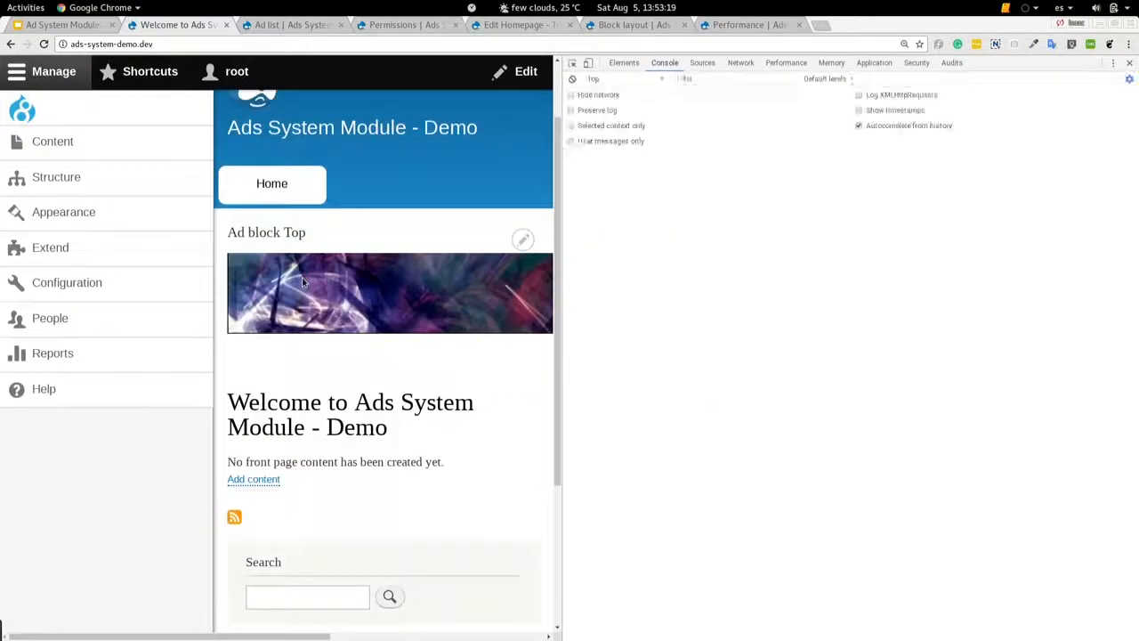
left_click(588, 63)
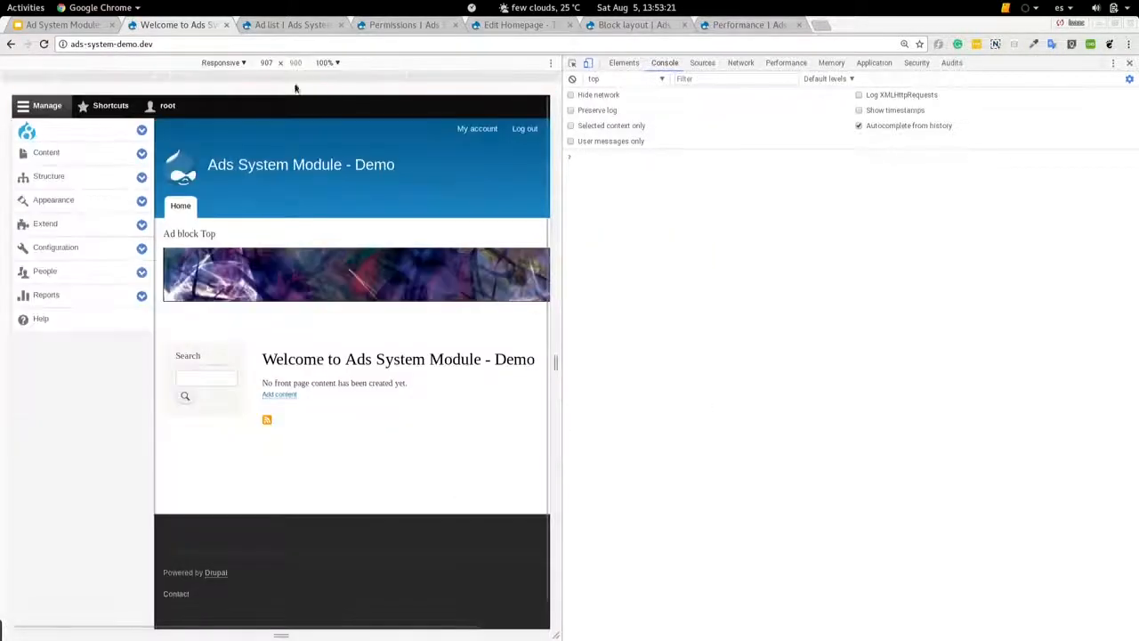
left_click(61, 106)
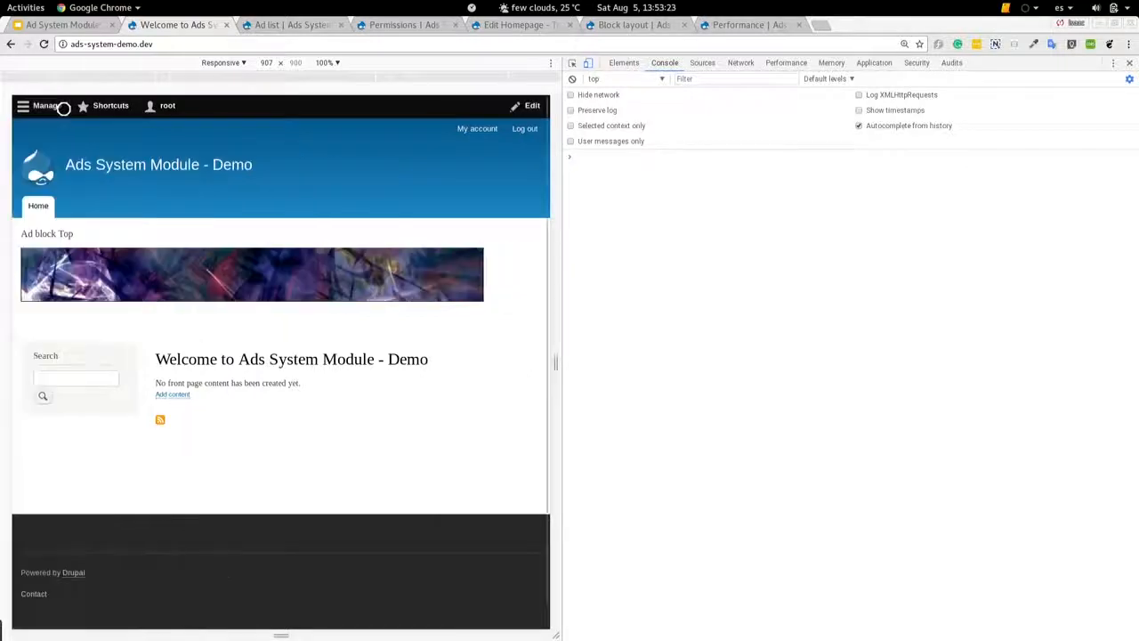
Reload the homepage in the responsive view and go back to the ad list to compare the ads' breakpoint ranges.
left_click(209, 45)
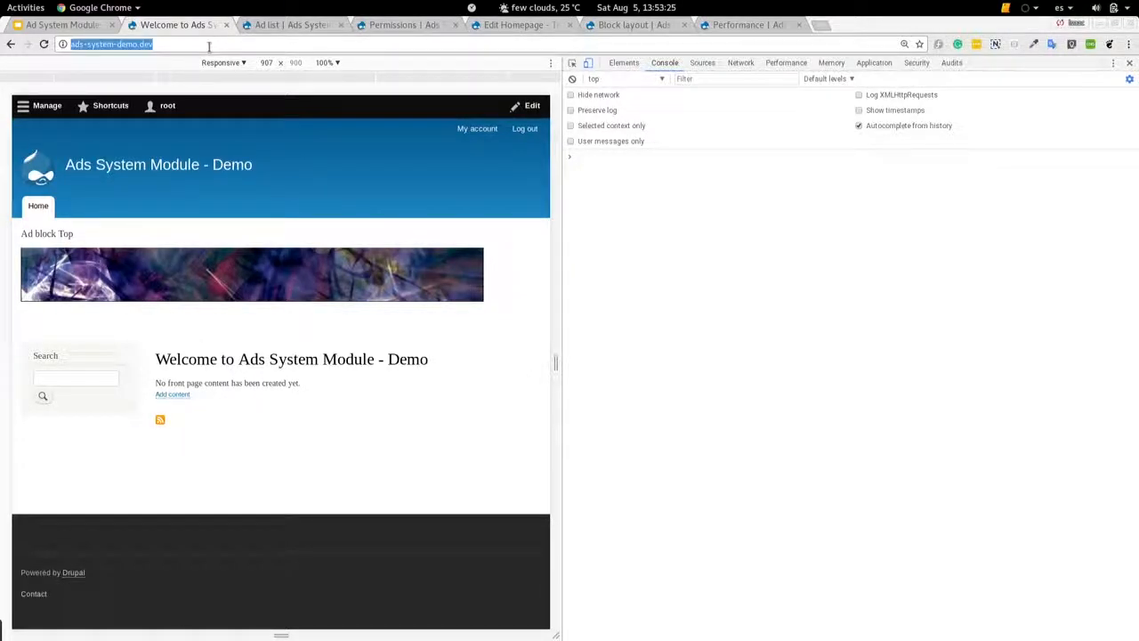
key("Return")
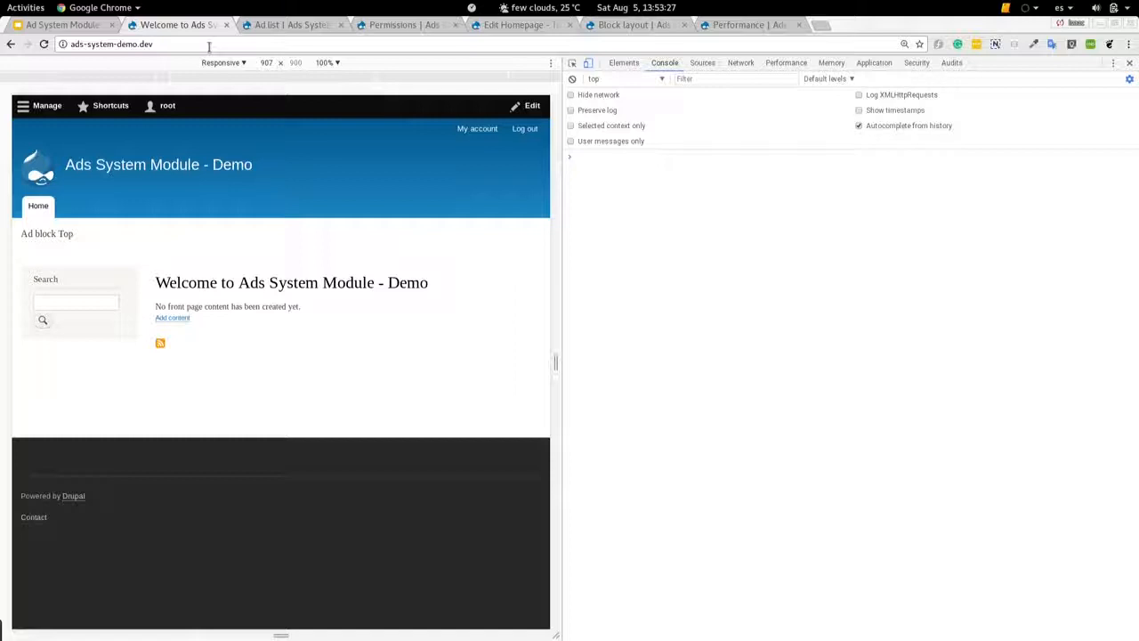
left_click(282, 27)
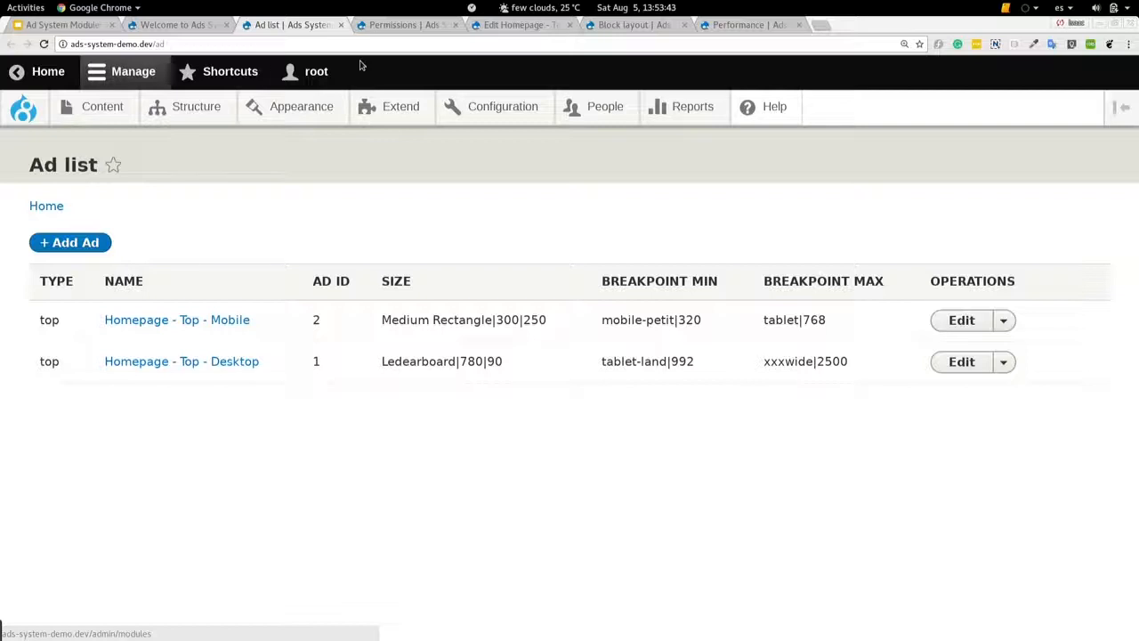
Return to the responsive homepage and check Ad block Top at about 686 px wide, reloading there, and at about 1212 px wide.
left_click(175, 25)
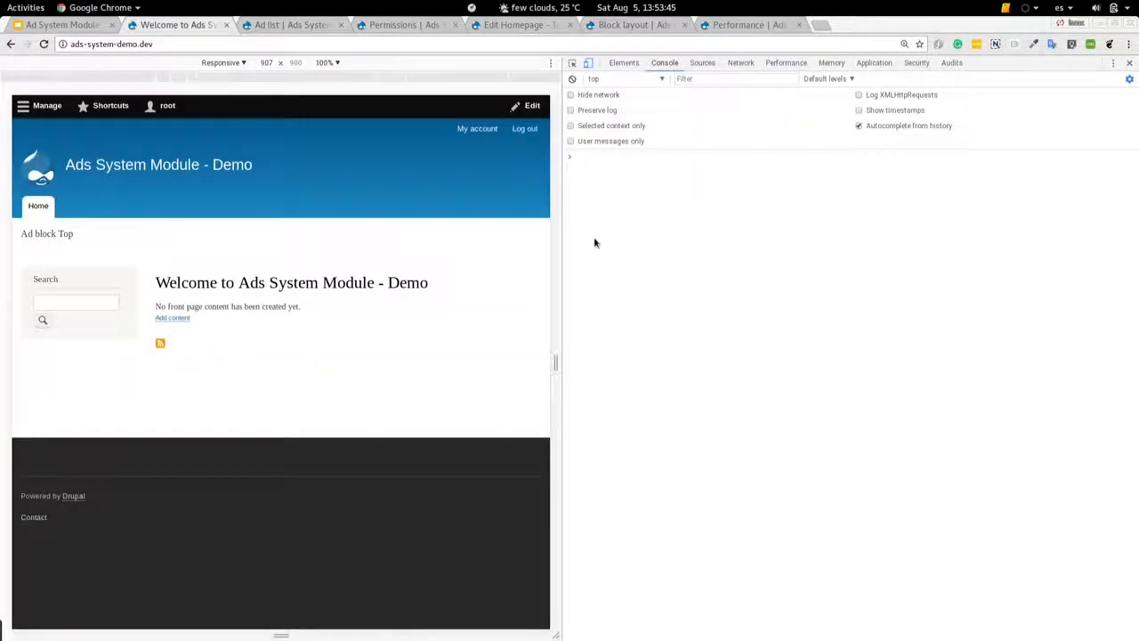
left_click_drag(562, 269, 430, 285)
key("F5")
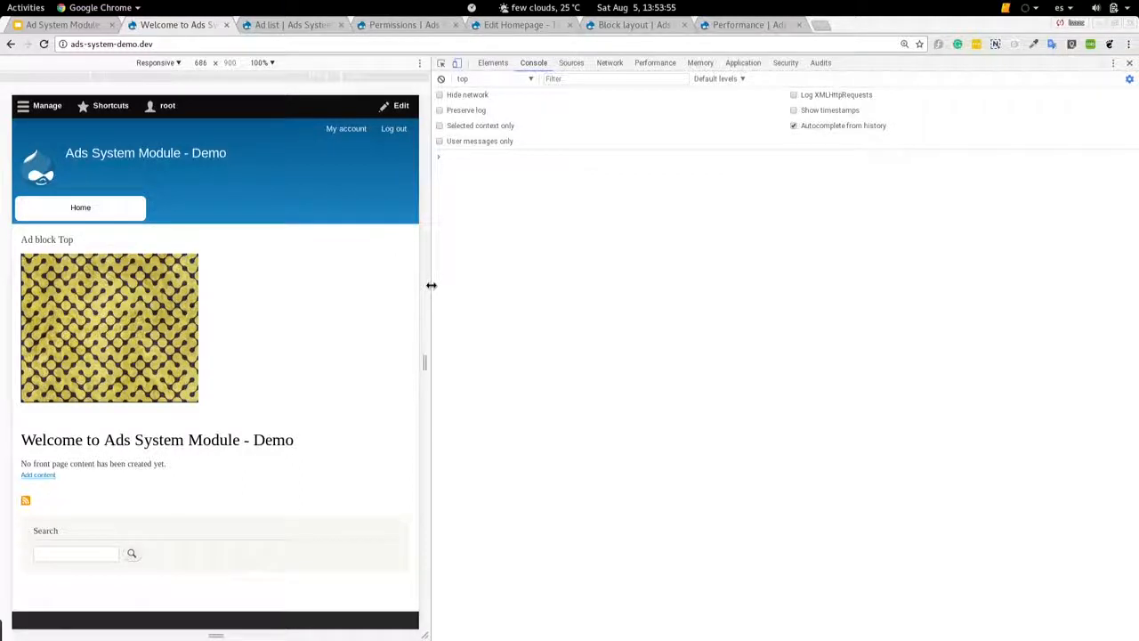
left_click_drag(431, 285, 800, 330)
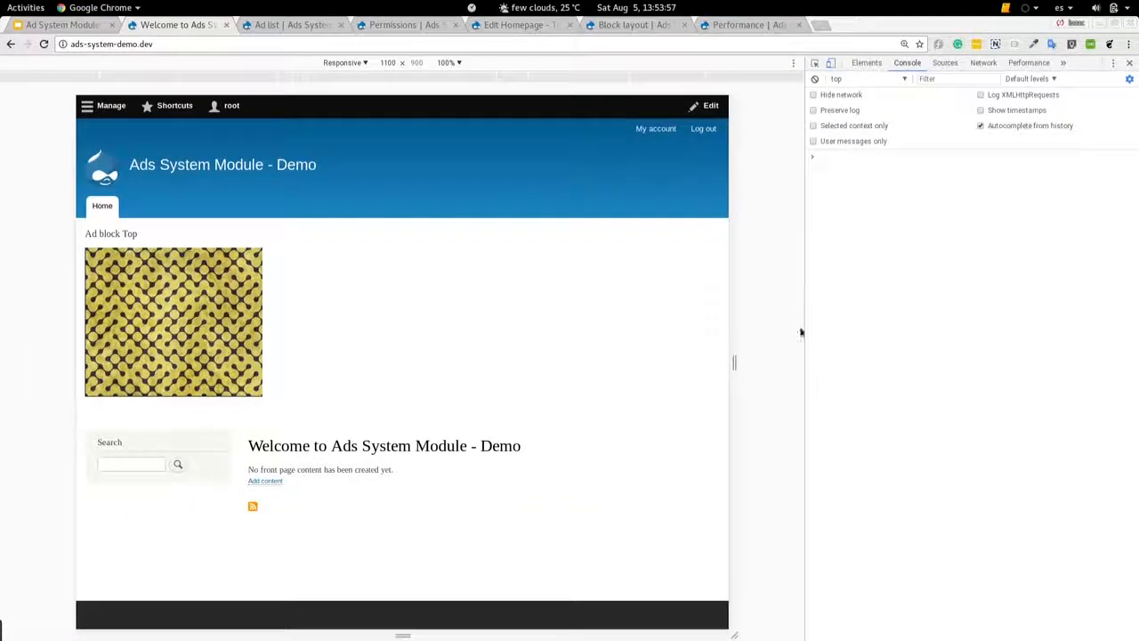
left_click_drag(742, 361, 773, 364)
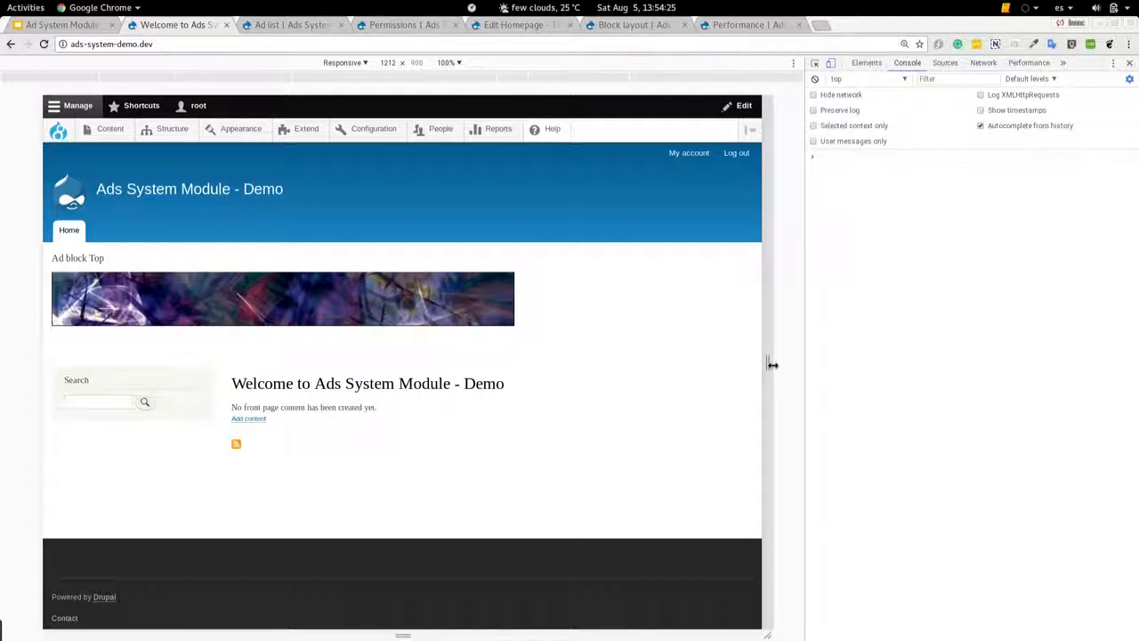
Switch to the Google Slides deck, present the Resultado slide with the two example resolutions, and exit the slideshow.
left_click(67, 19)
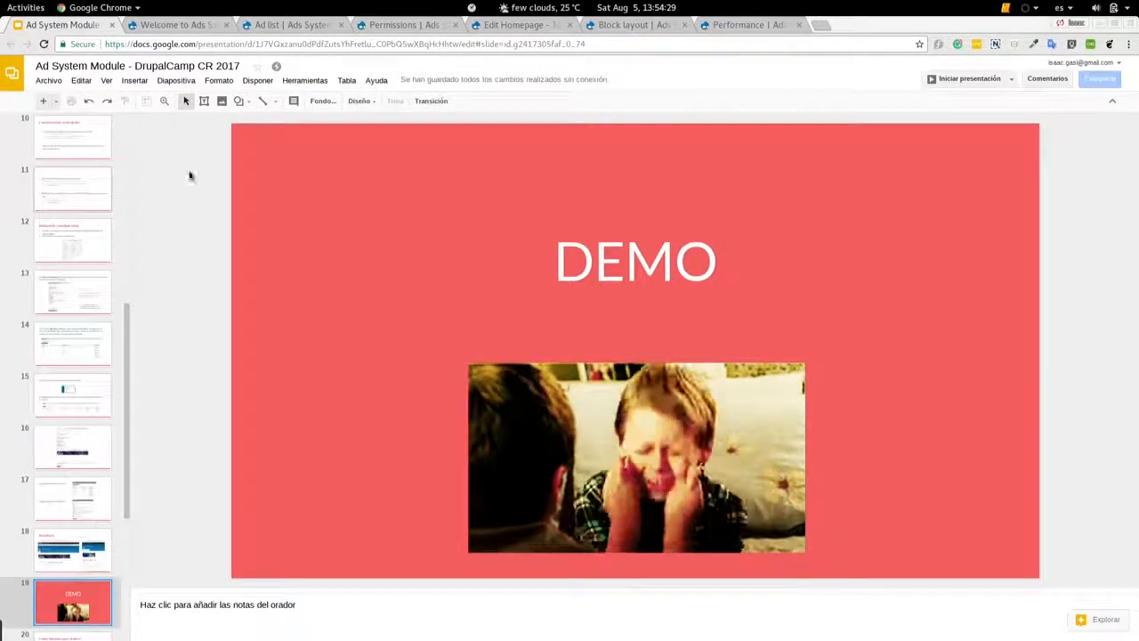
left_click(134, 80)
mouse_move(106, 80)
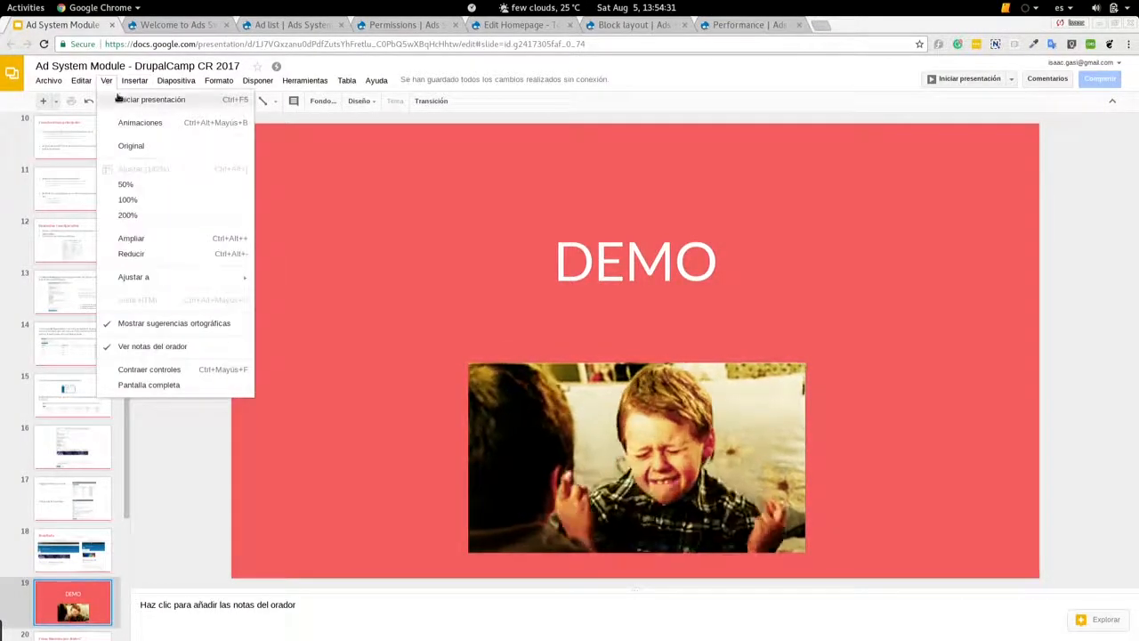
left_click(150, 99)
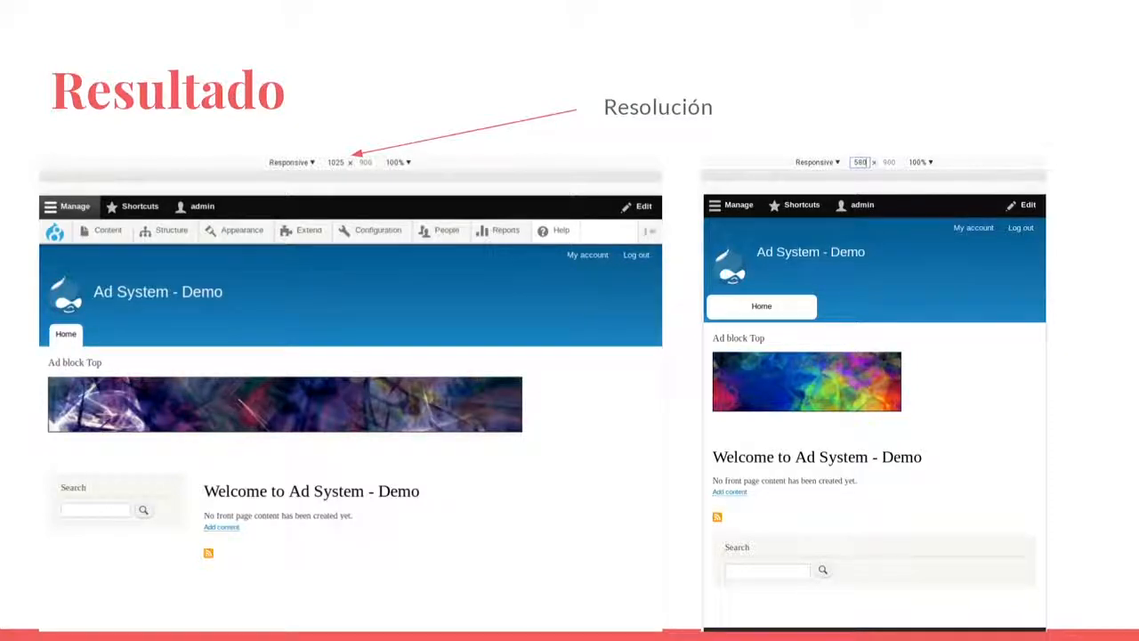
key("Escape")
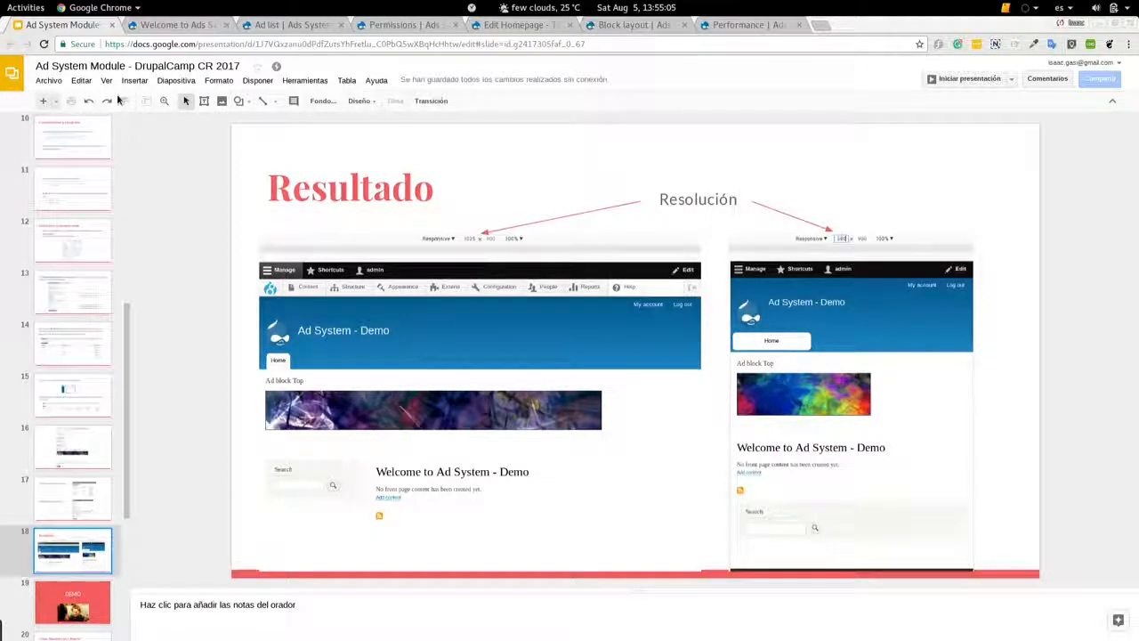
Return to the demo site's homepage and close the developer tools.
left_click(187, 27)
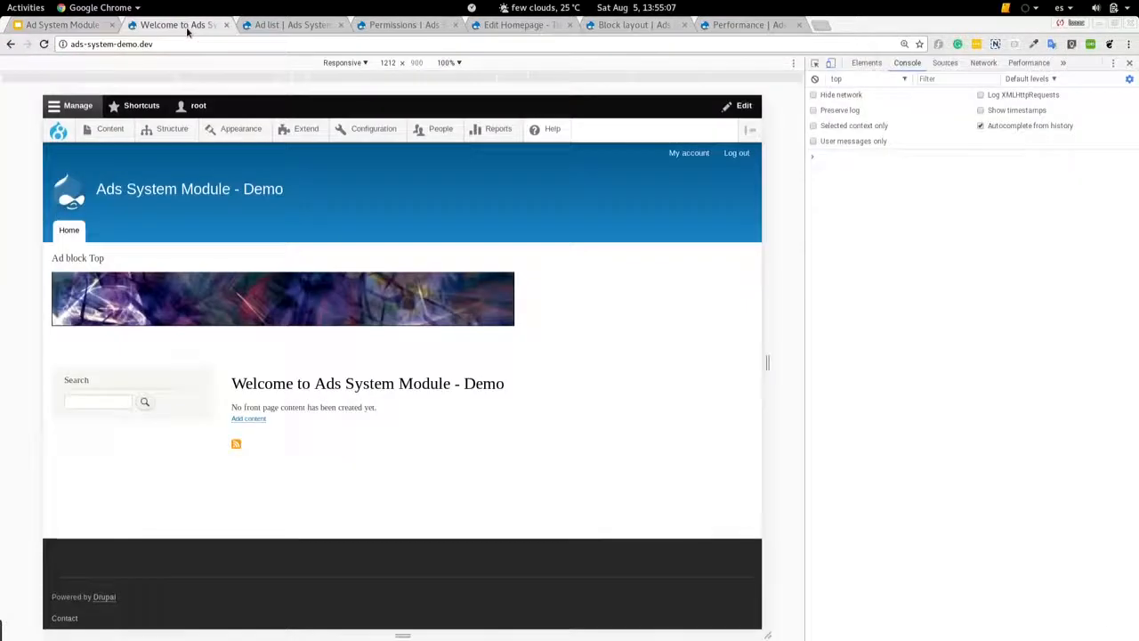
left_click(1129, 62)
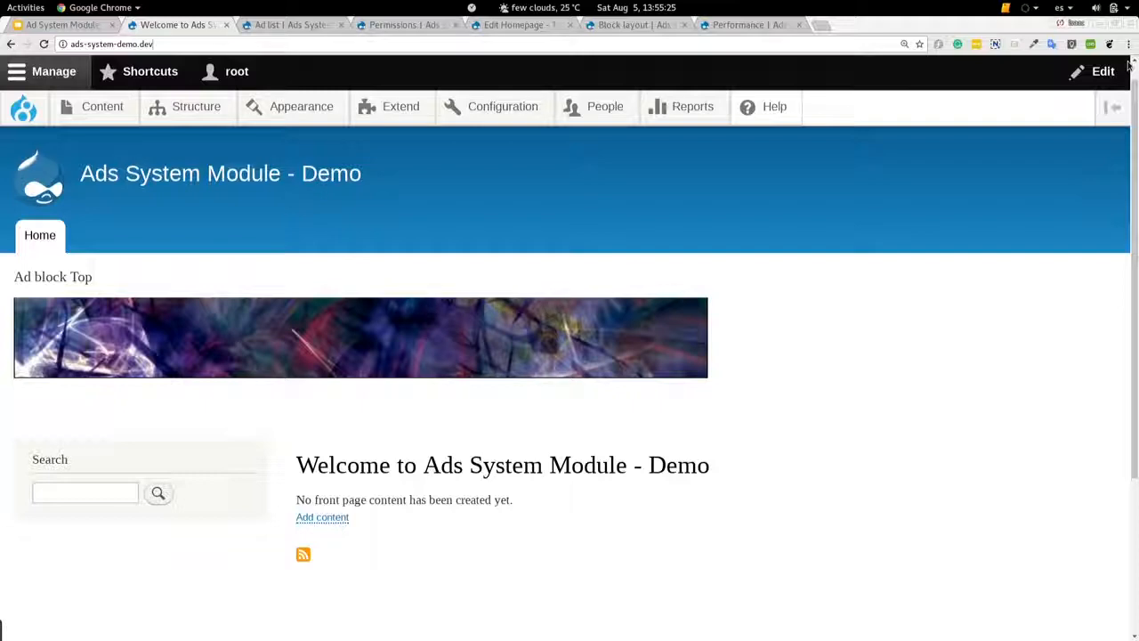
mouse_move(632, 118)
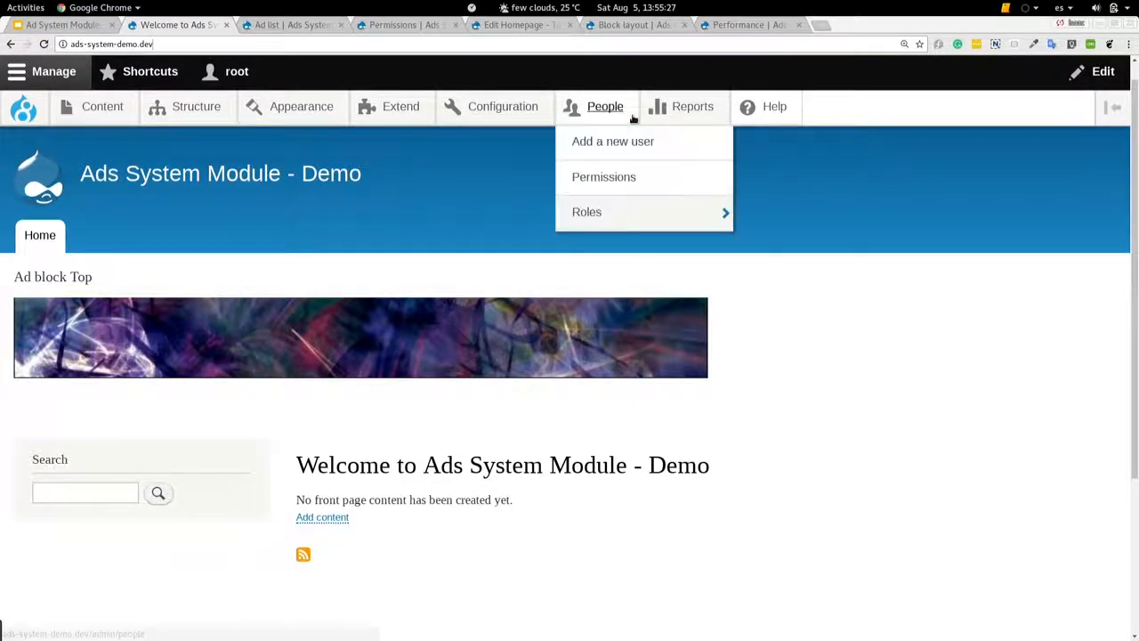
Review the DCCR ad type's fields, form display and display settings in turn.
mouse_move(199, 123)
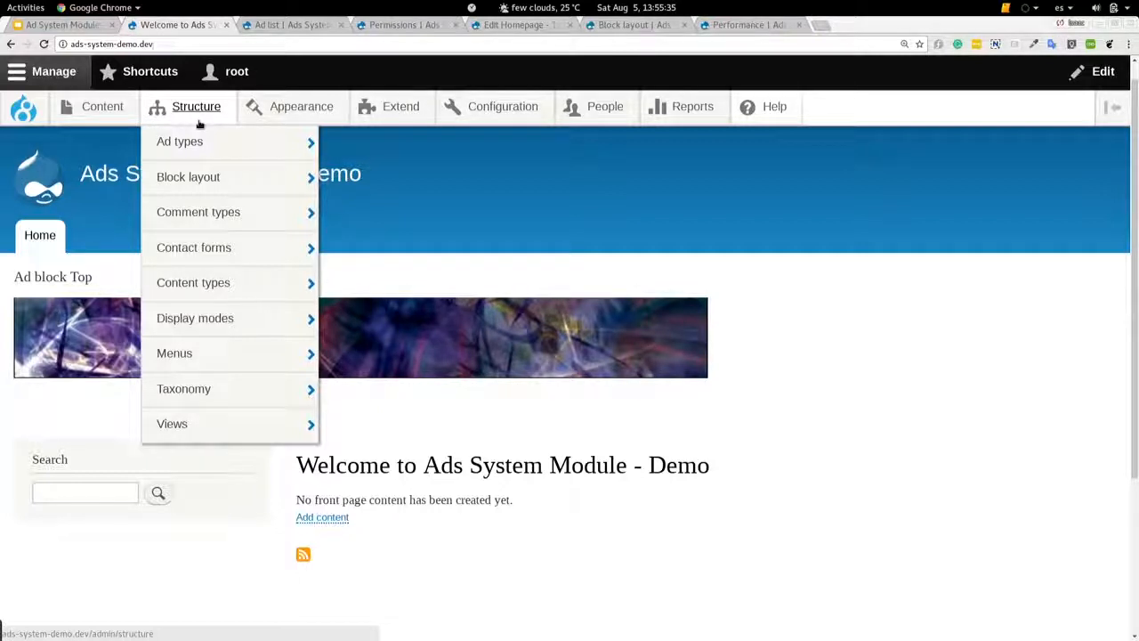
mouse_move(219, 142)
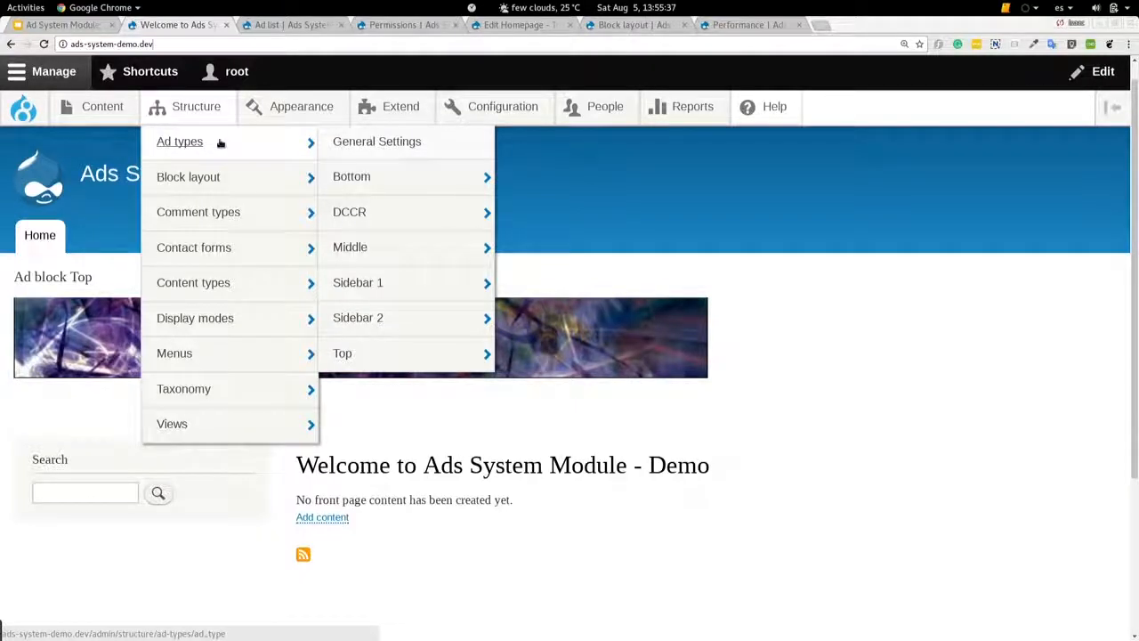
mouse_move(419, 220)
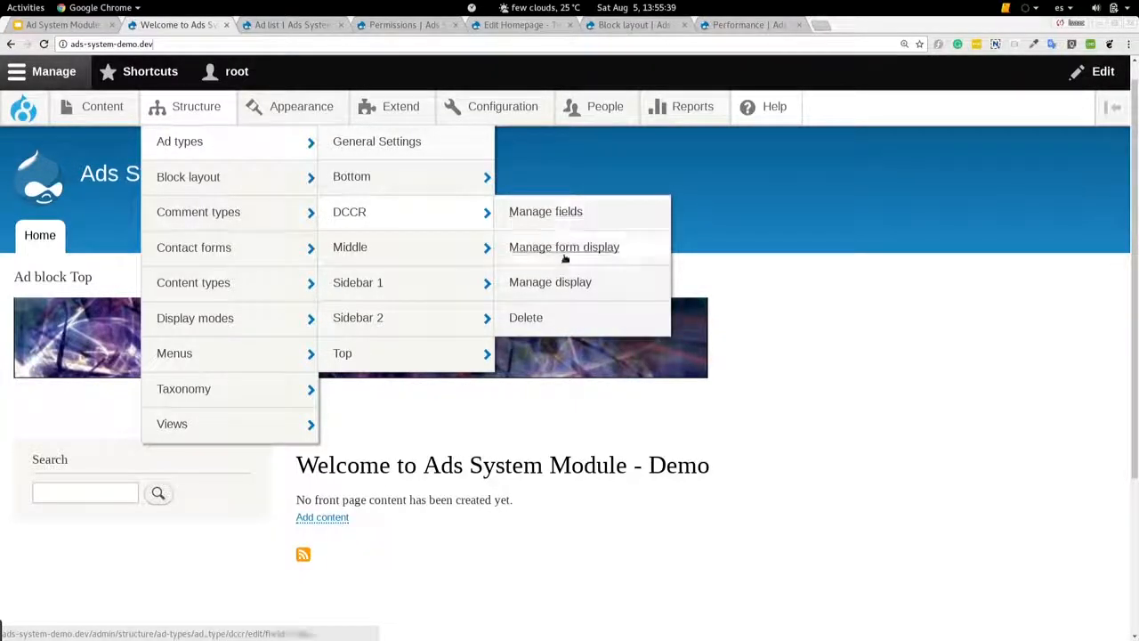
left_click(555, 224)
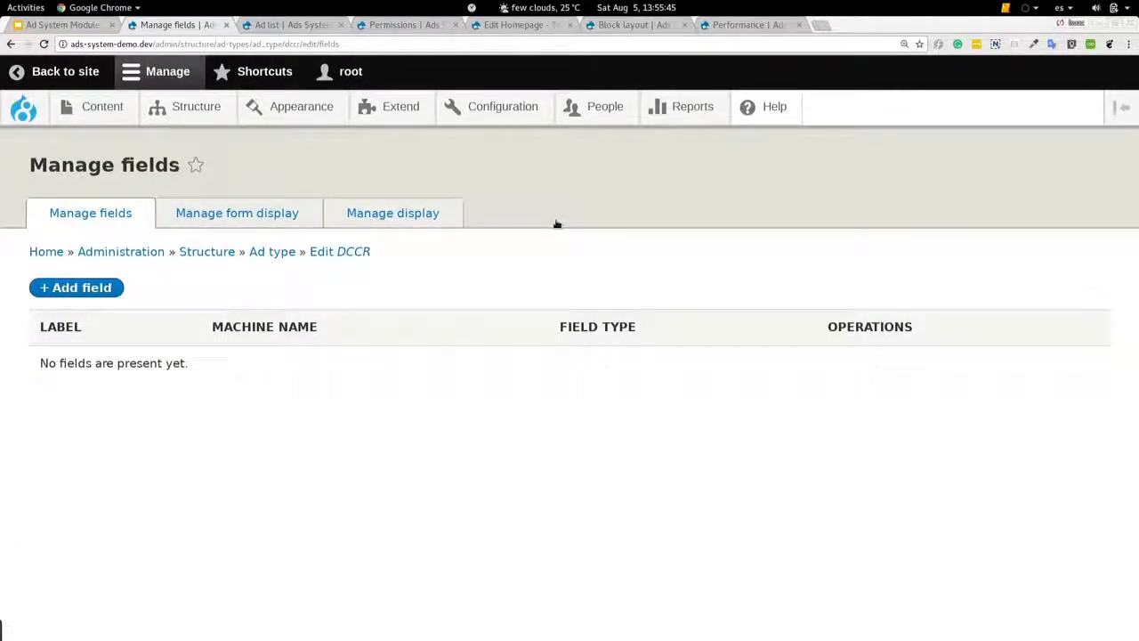
left_click(291, 224)
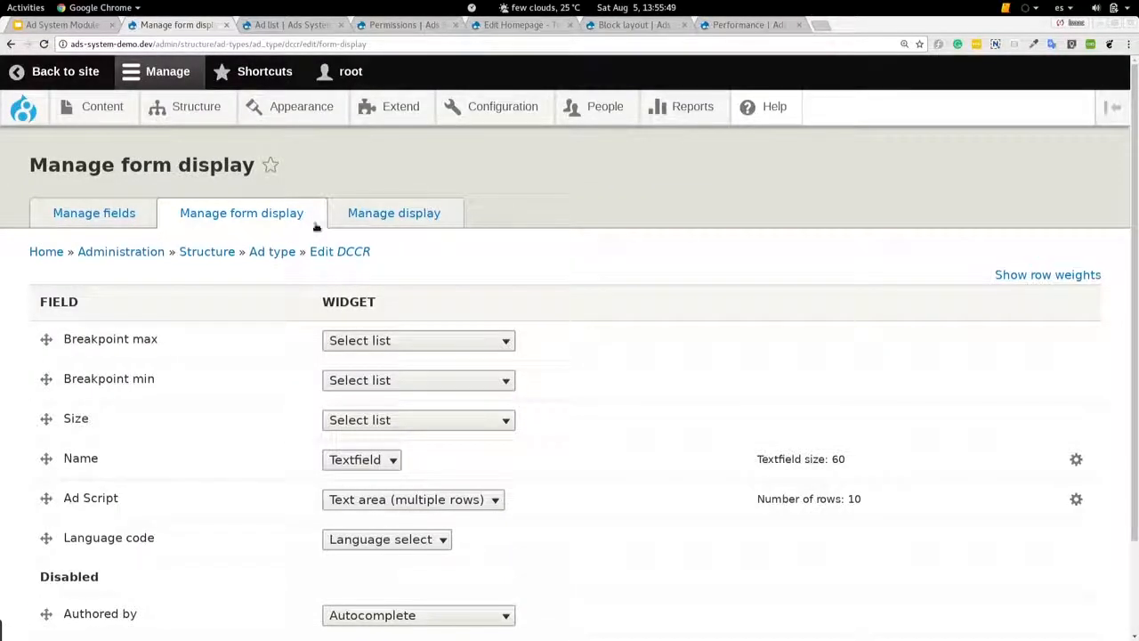
left_click(356, 229)
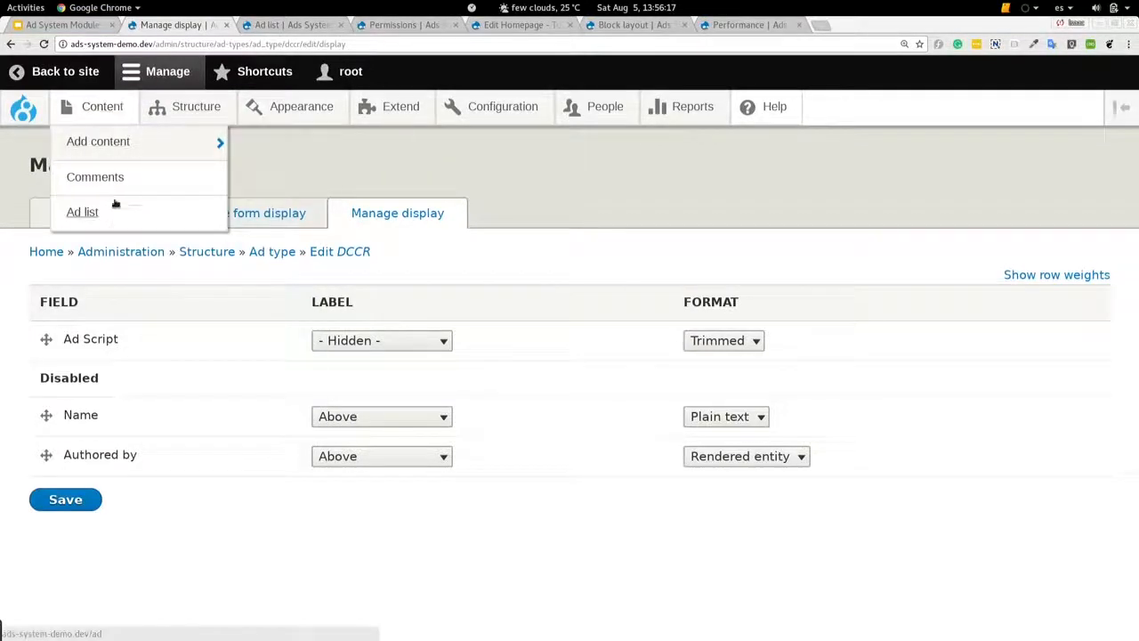
Open the Homepage - Top - Desktop ad for editing from the ad list and examine its Breakpoint max and Ad Script.
mouse_move(116, 125)
left_click(114, 211)
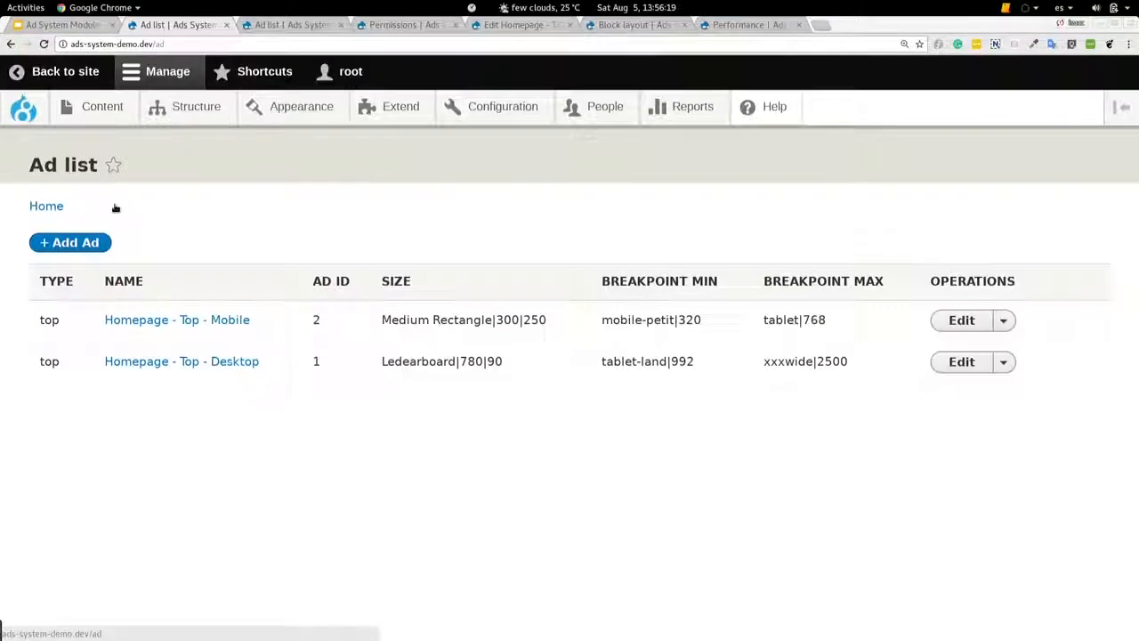
left_click(971, 362)
scroll(725, 529, "down", 5)
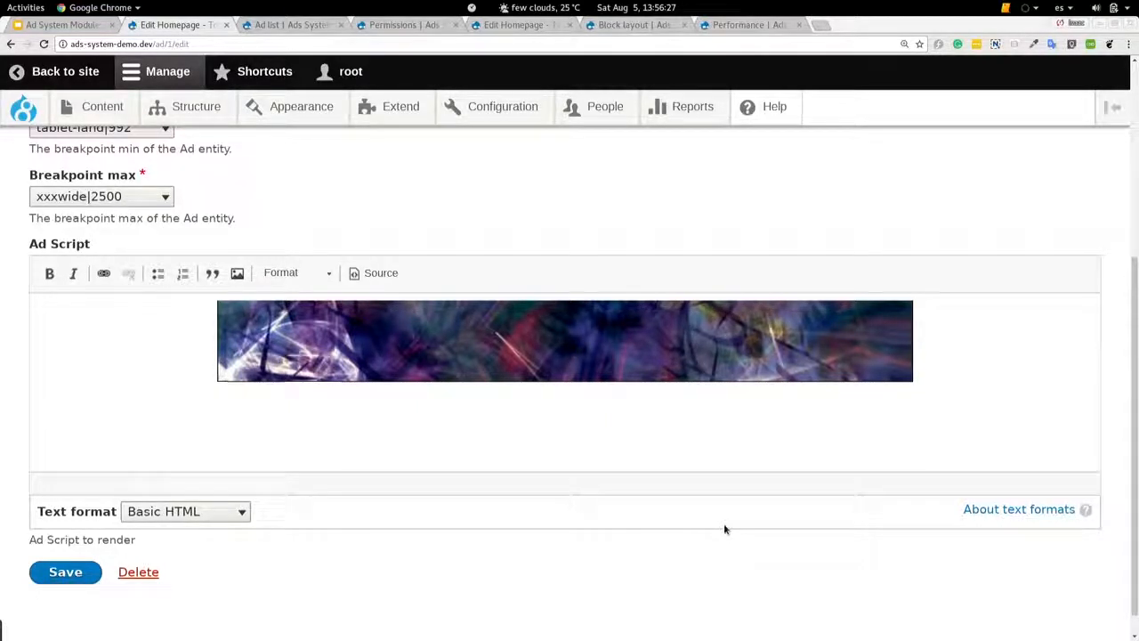
Open the field management page of the Bottom ad type in a separate tab and view it.
mouse_move(196, 116)
mouse_move(219, 142)
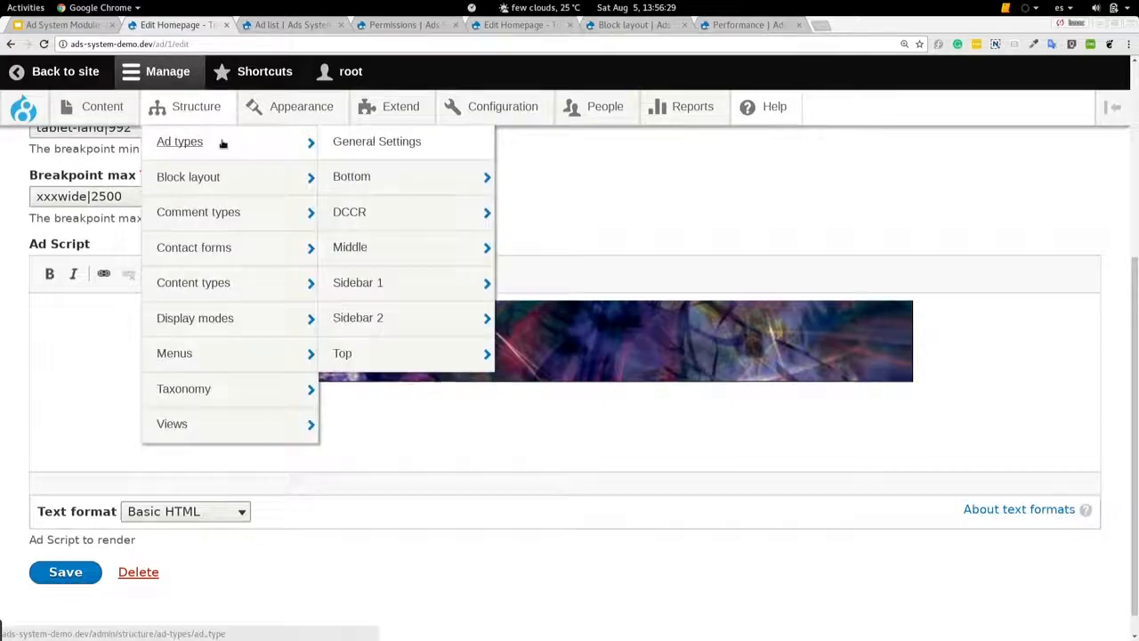
mouse_move(366, 183)
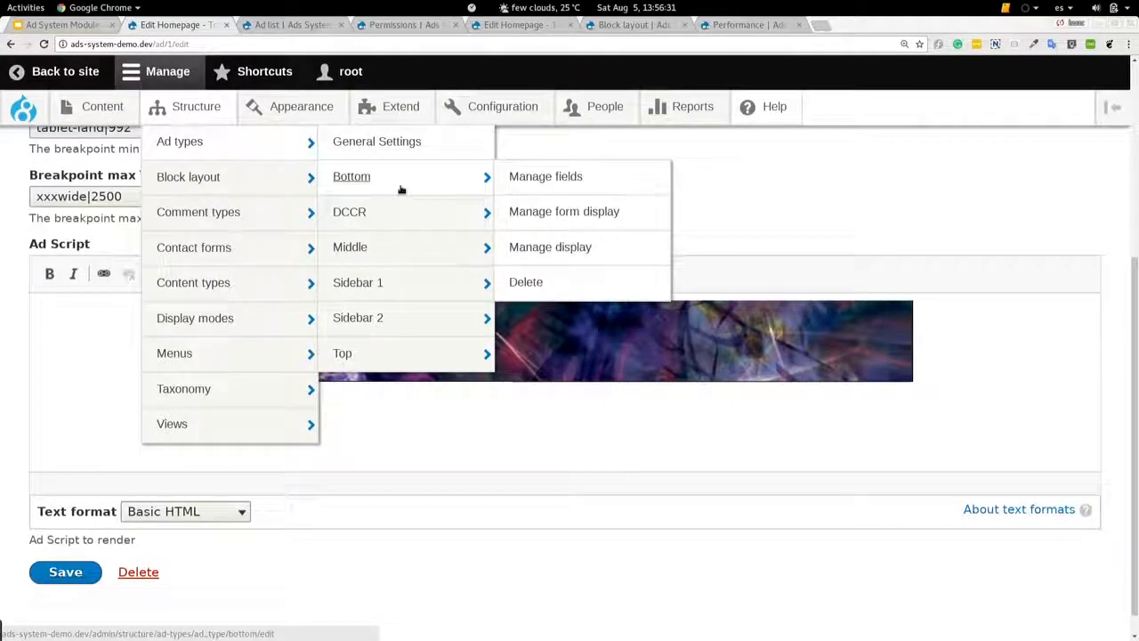
middle_click(550, 183)
left_click(376, 24)
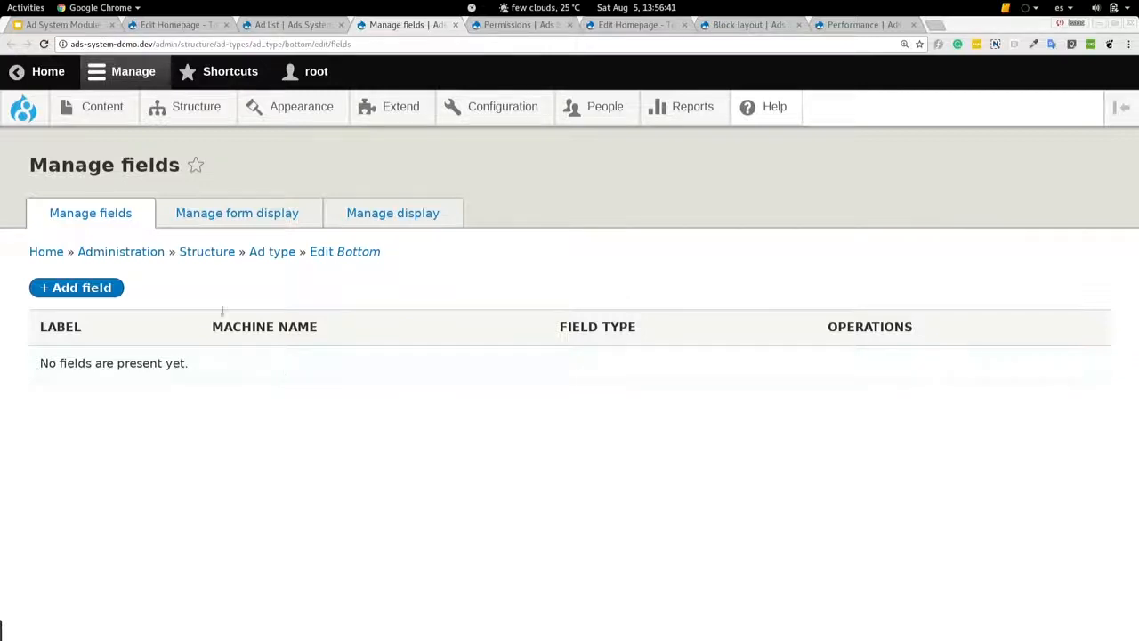
Switch to the Google Slides deck and start presenting from slide 8, "Con estas bases...".
left_click(81, 28)
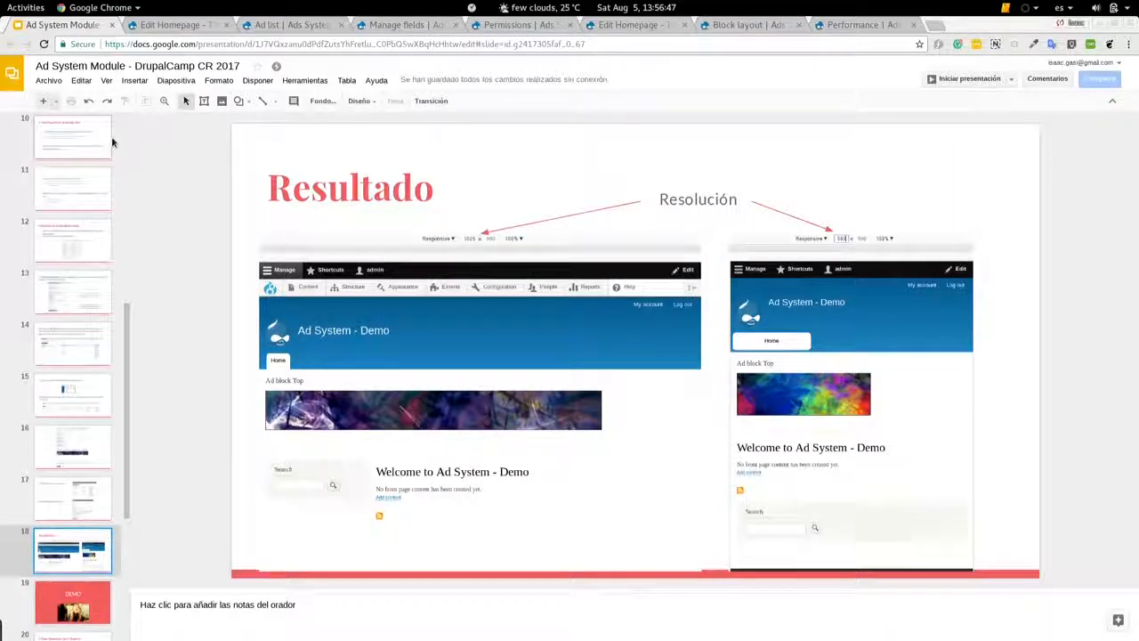
scroll(80, 253, "up", 3)
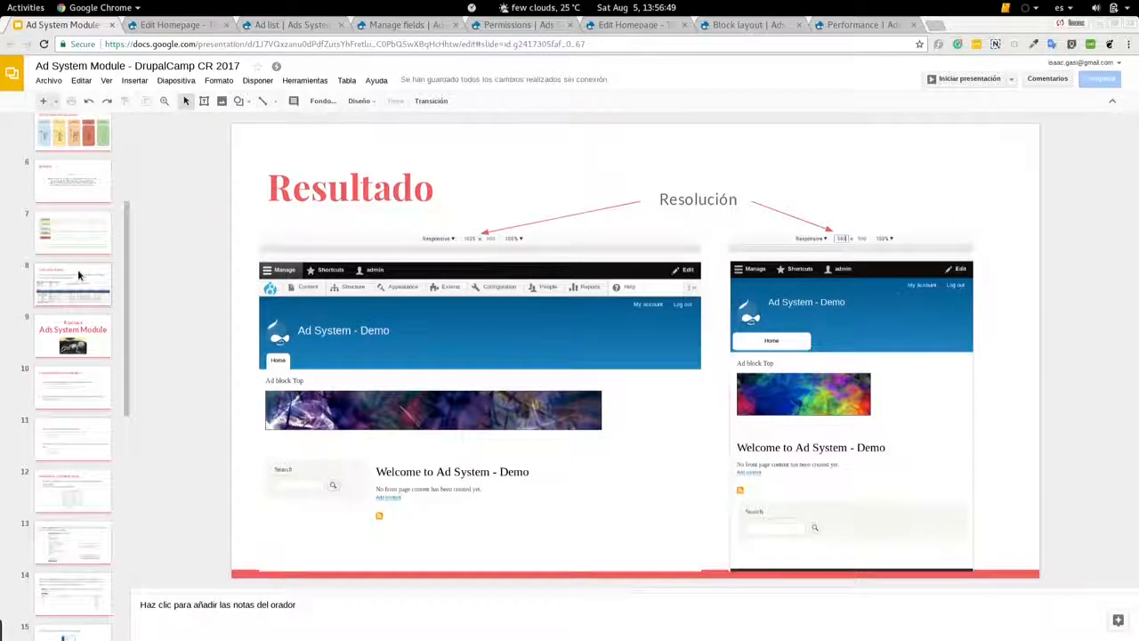
left_click(77, 275)
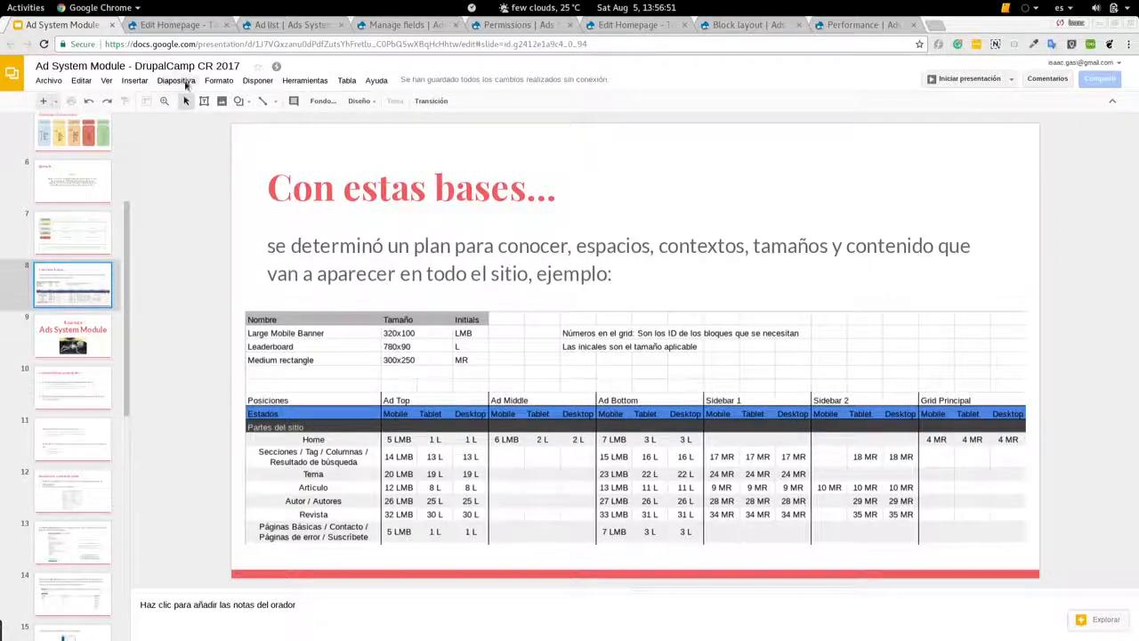
left_click(104, 80)
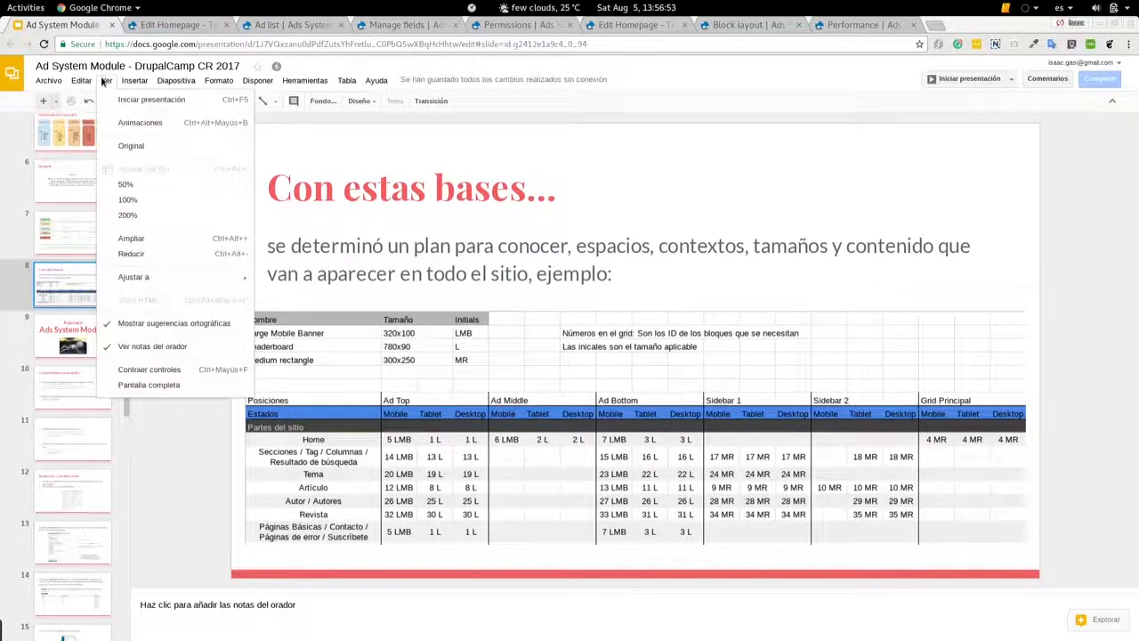
left_click(160, 107)
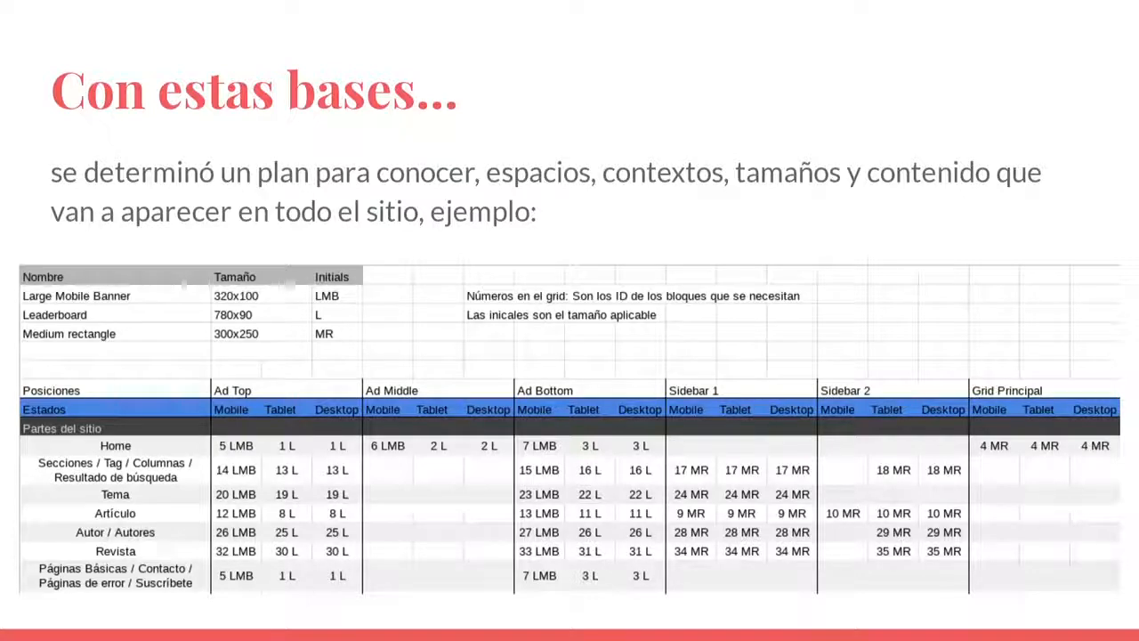
Advance the slideshow to the "Cómo funciona por dentro?" slide and reveal the AdGeneralSettings class and its description.
key("Right")
key("Right")
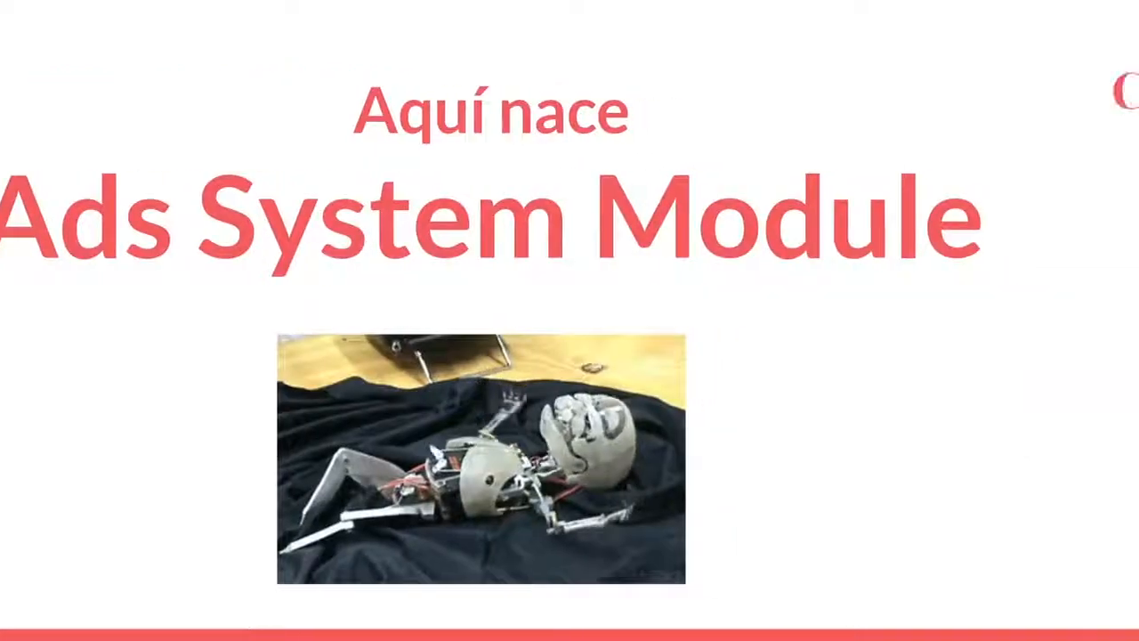
key("Right")
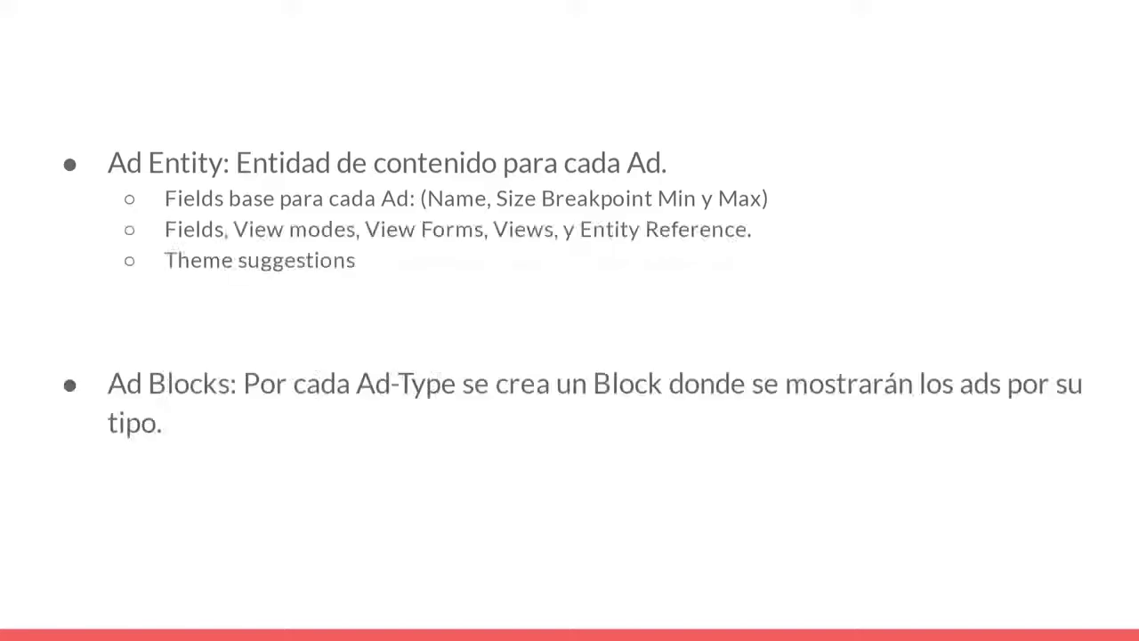
key("Right")
key("Right")
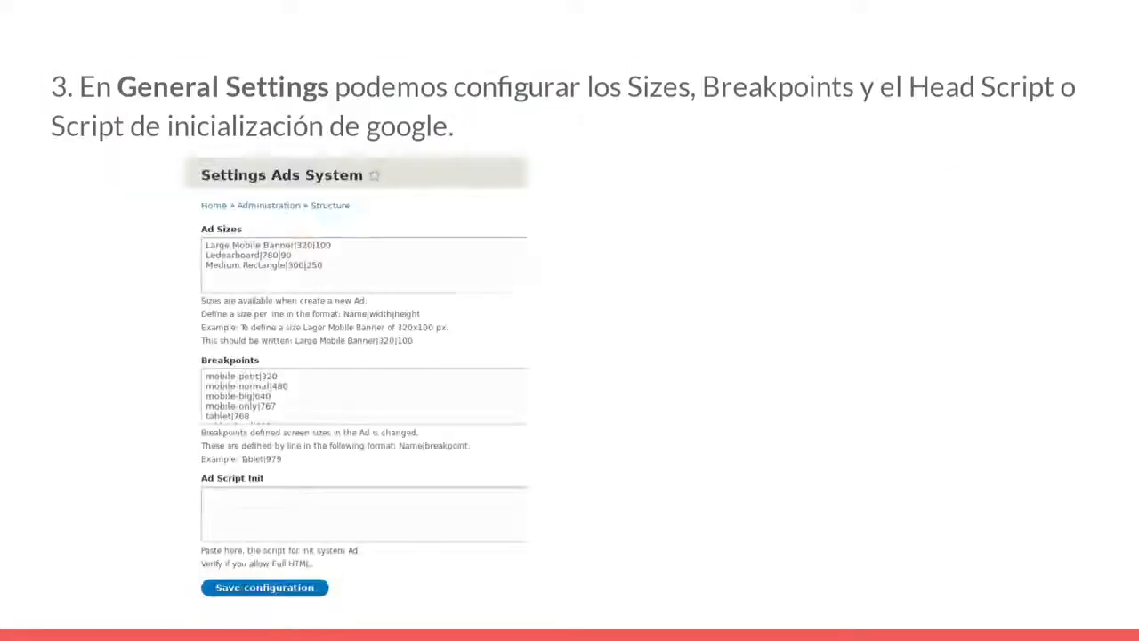
key("Right")
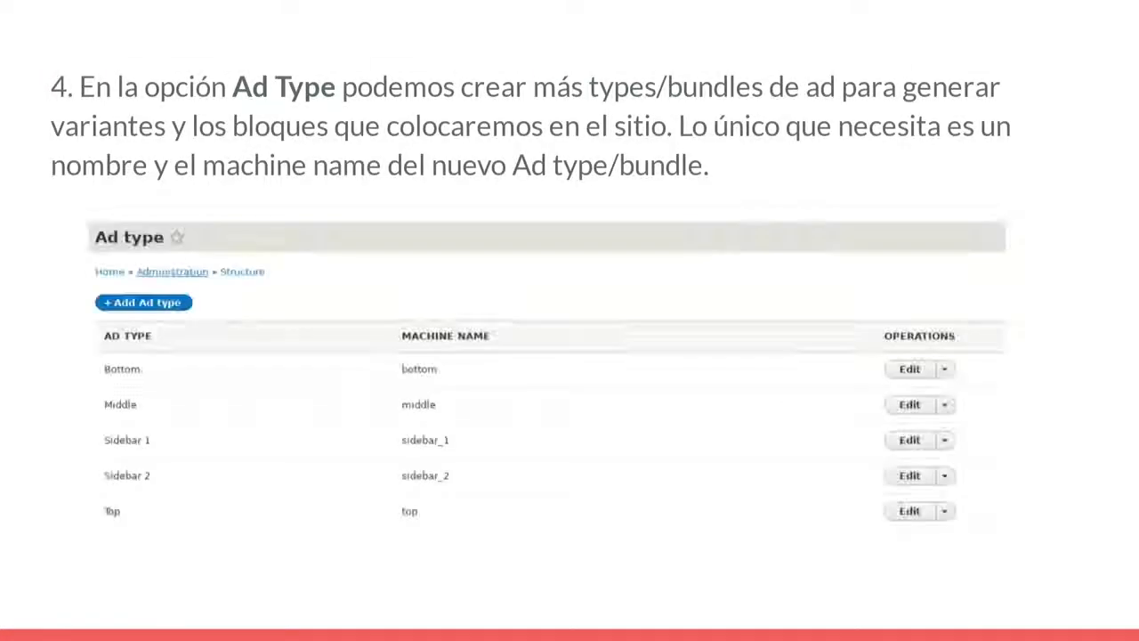
key("Right")
key("Right")
key("Right")
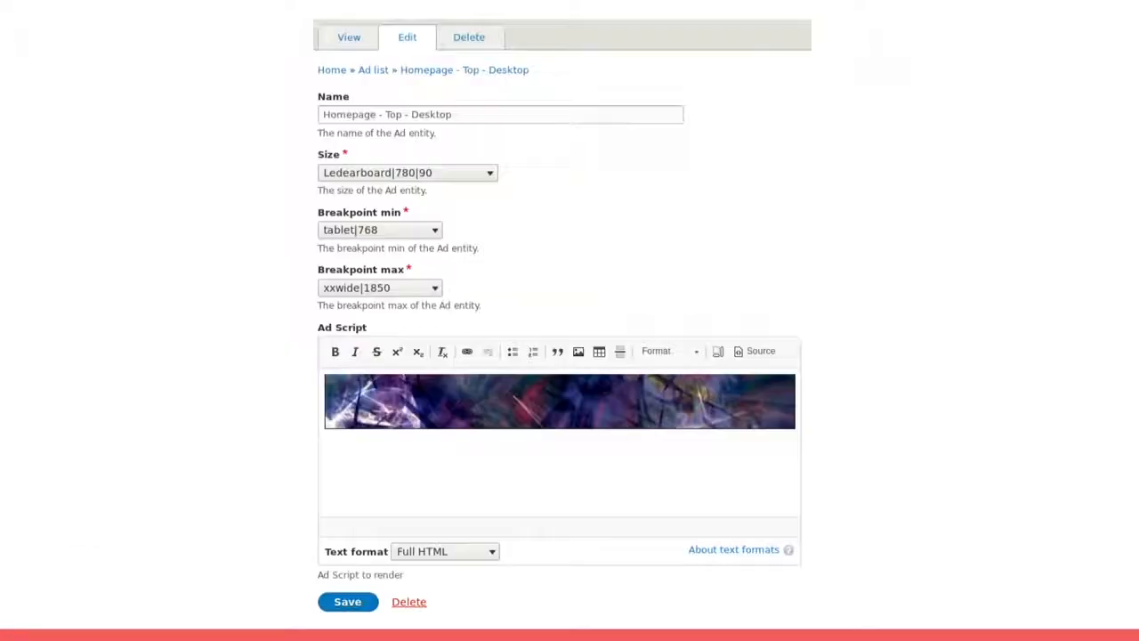
key("Right")
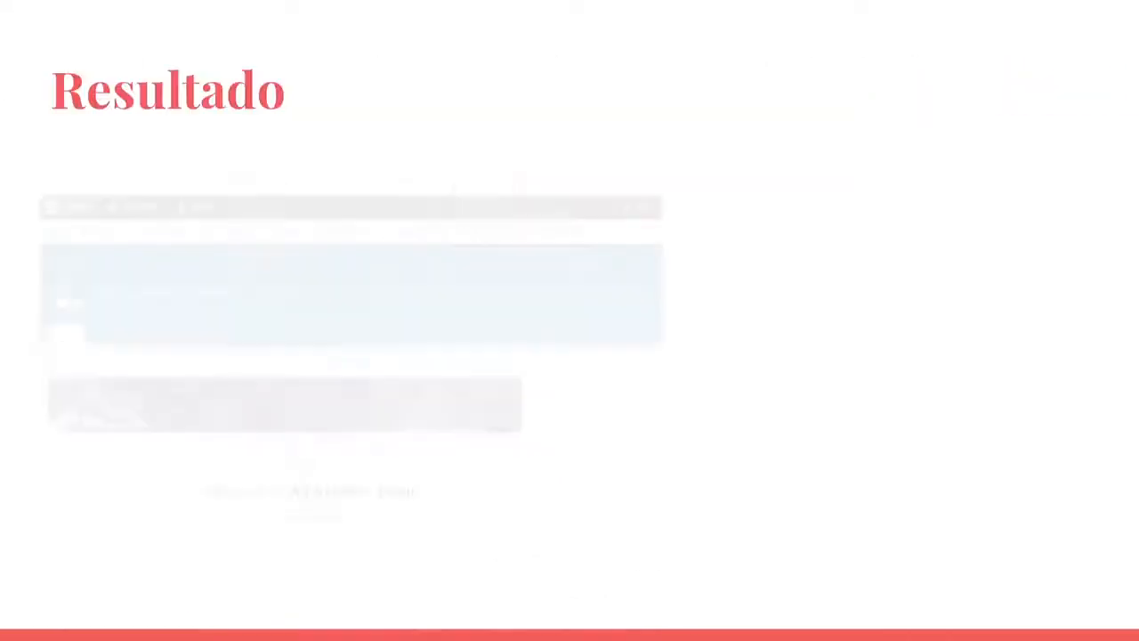
key("Right")
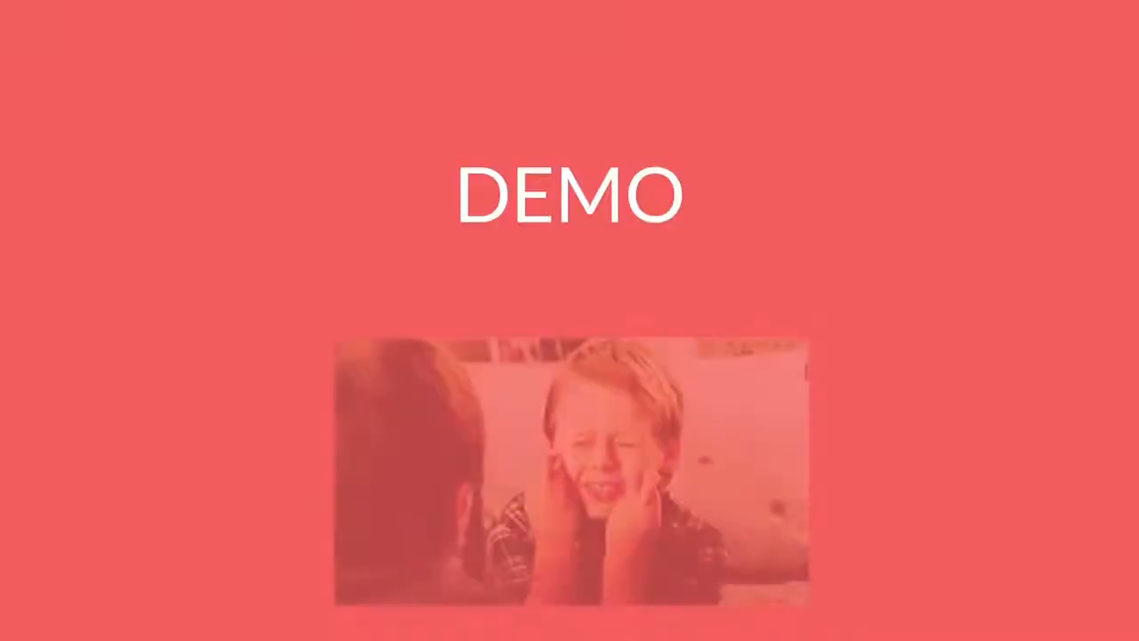
key("Right")
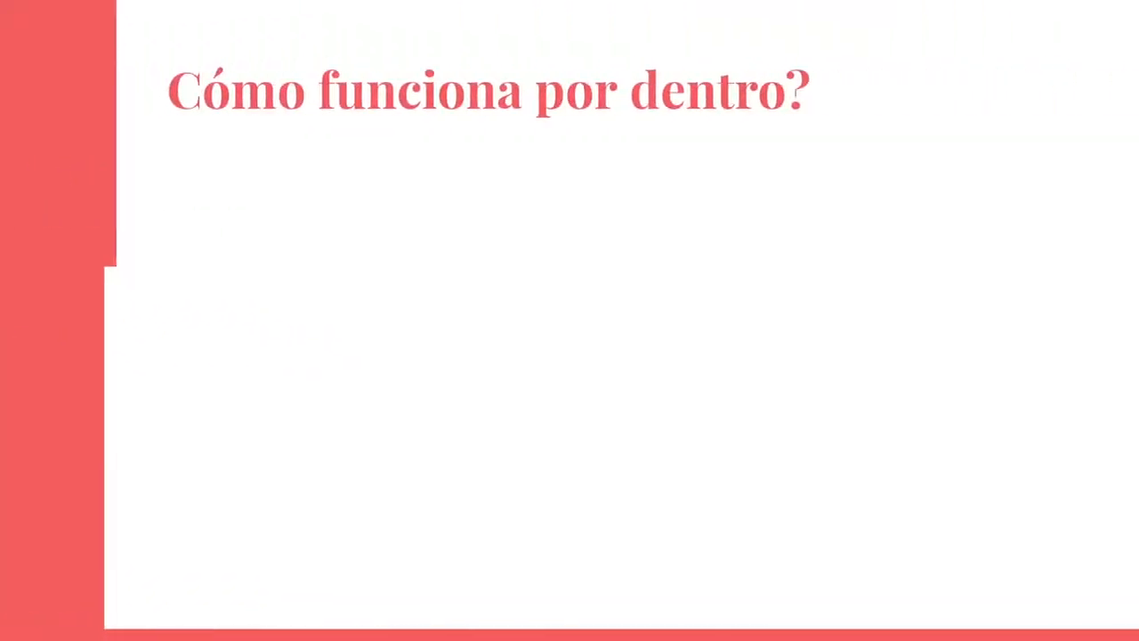
key("Right")
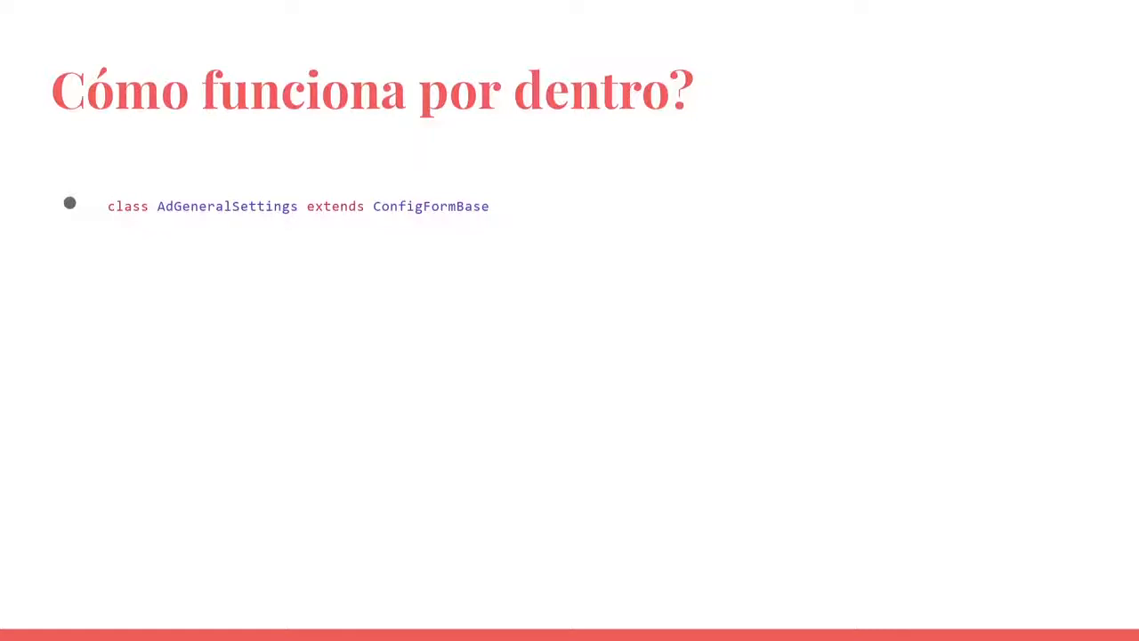
key("Right")
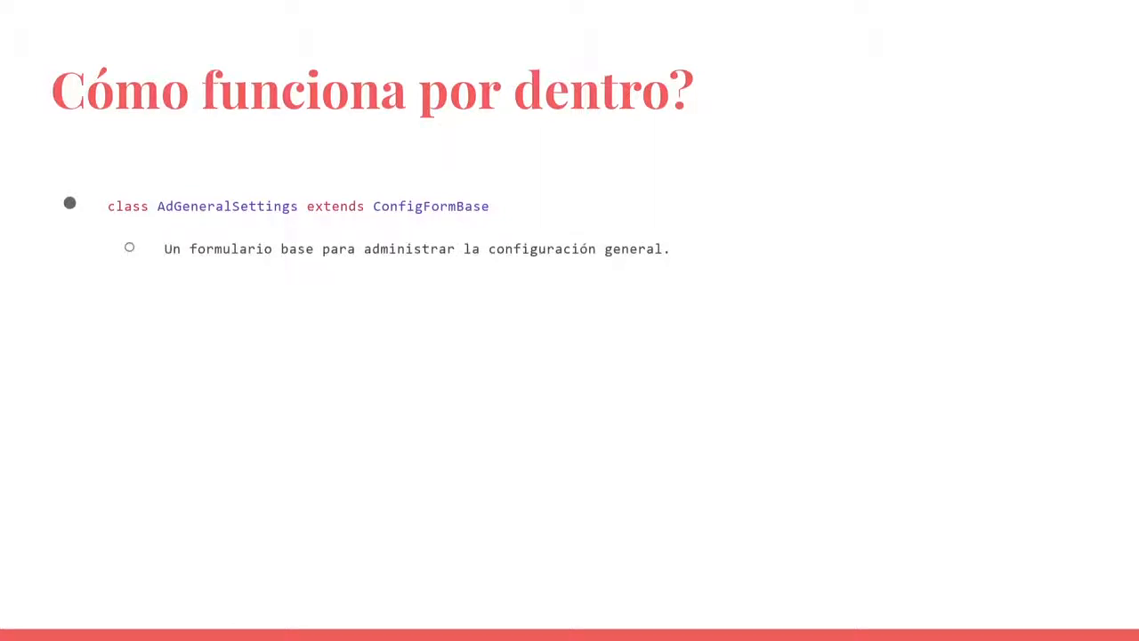